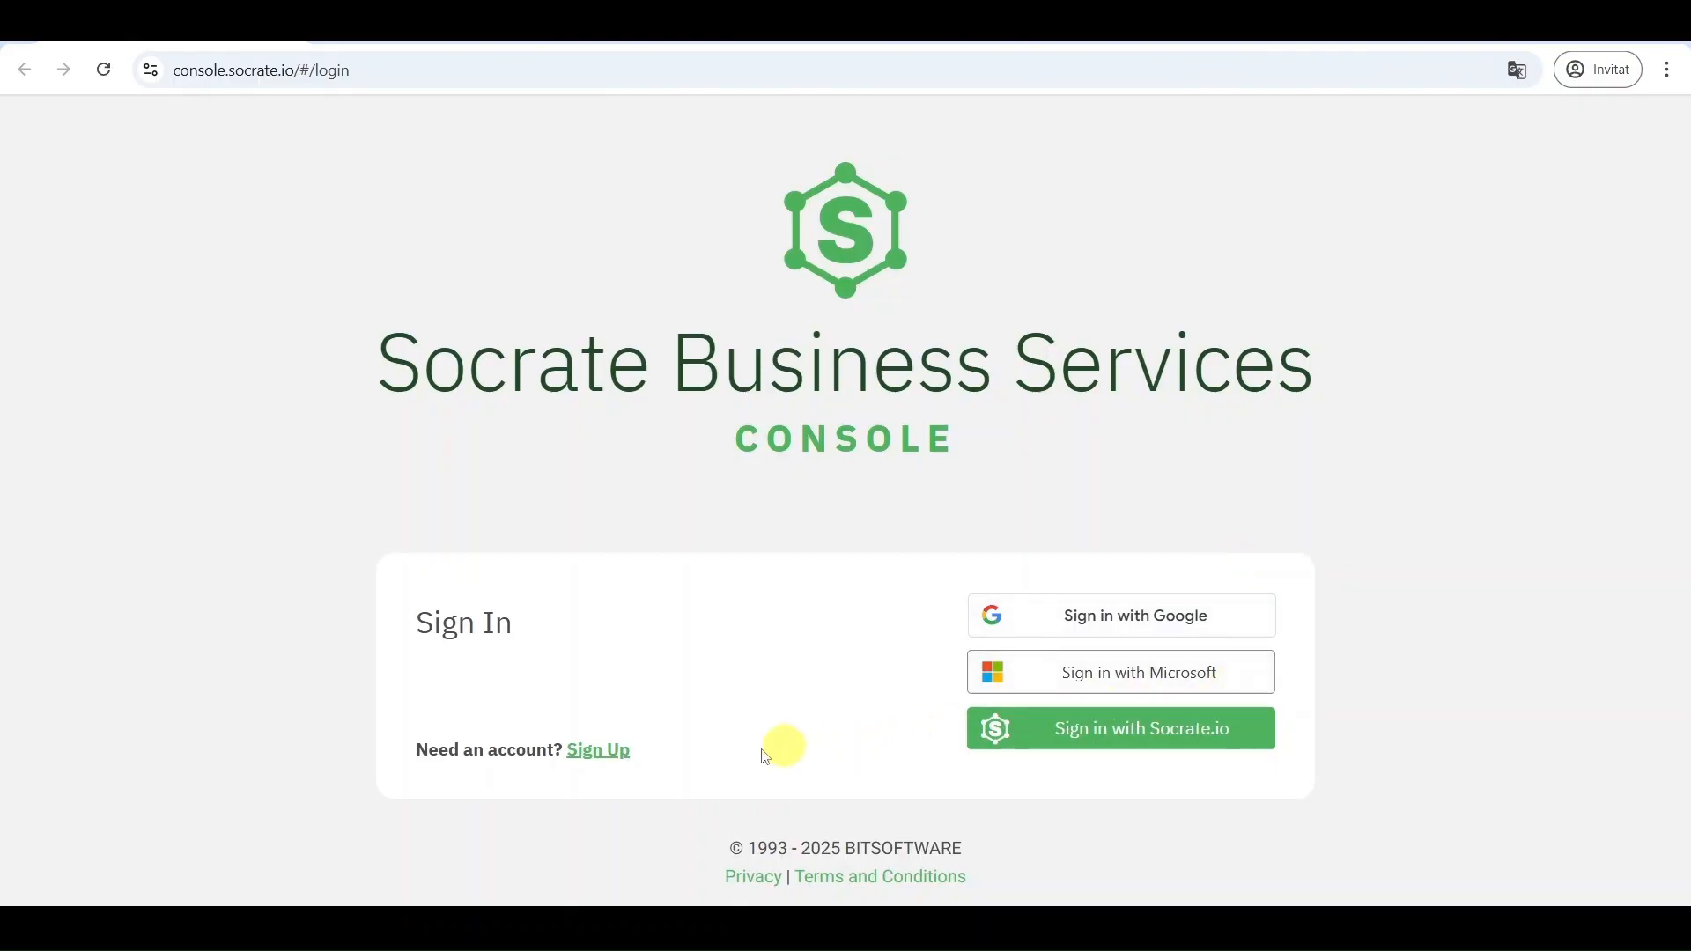
Go to account sign-up and examine the fields of the Create SBS Account form
left_click(614, 759)
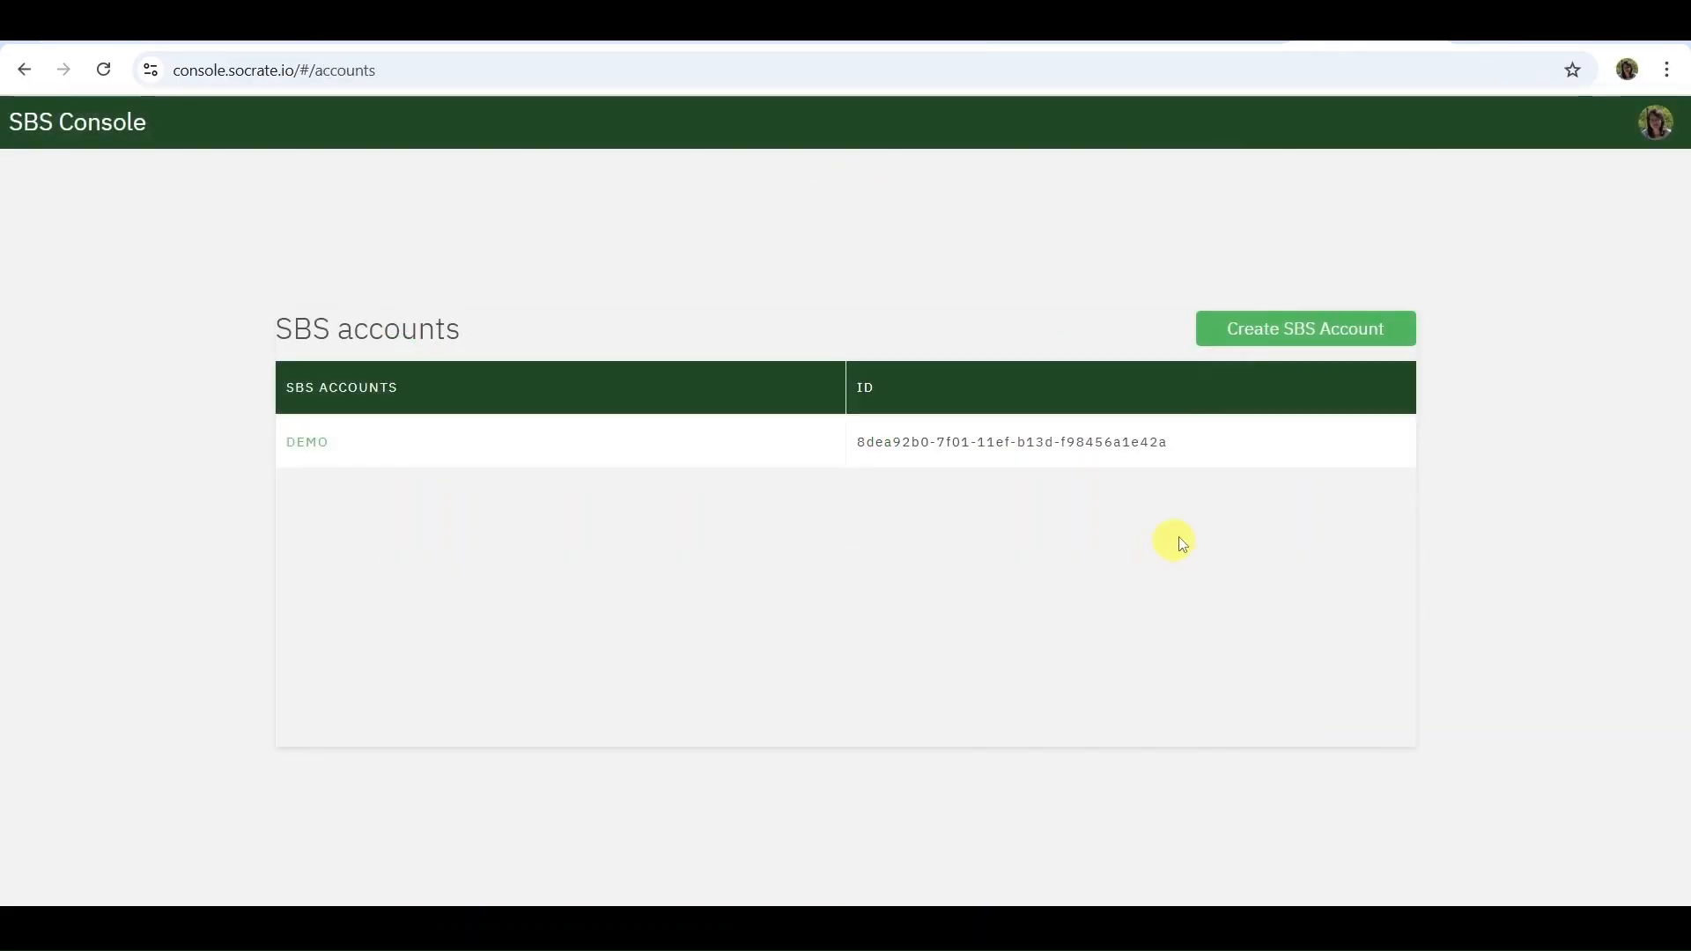
left_click(1315, 335)
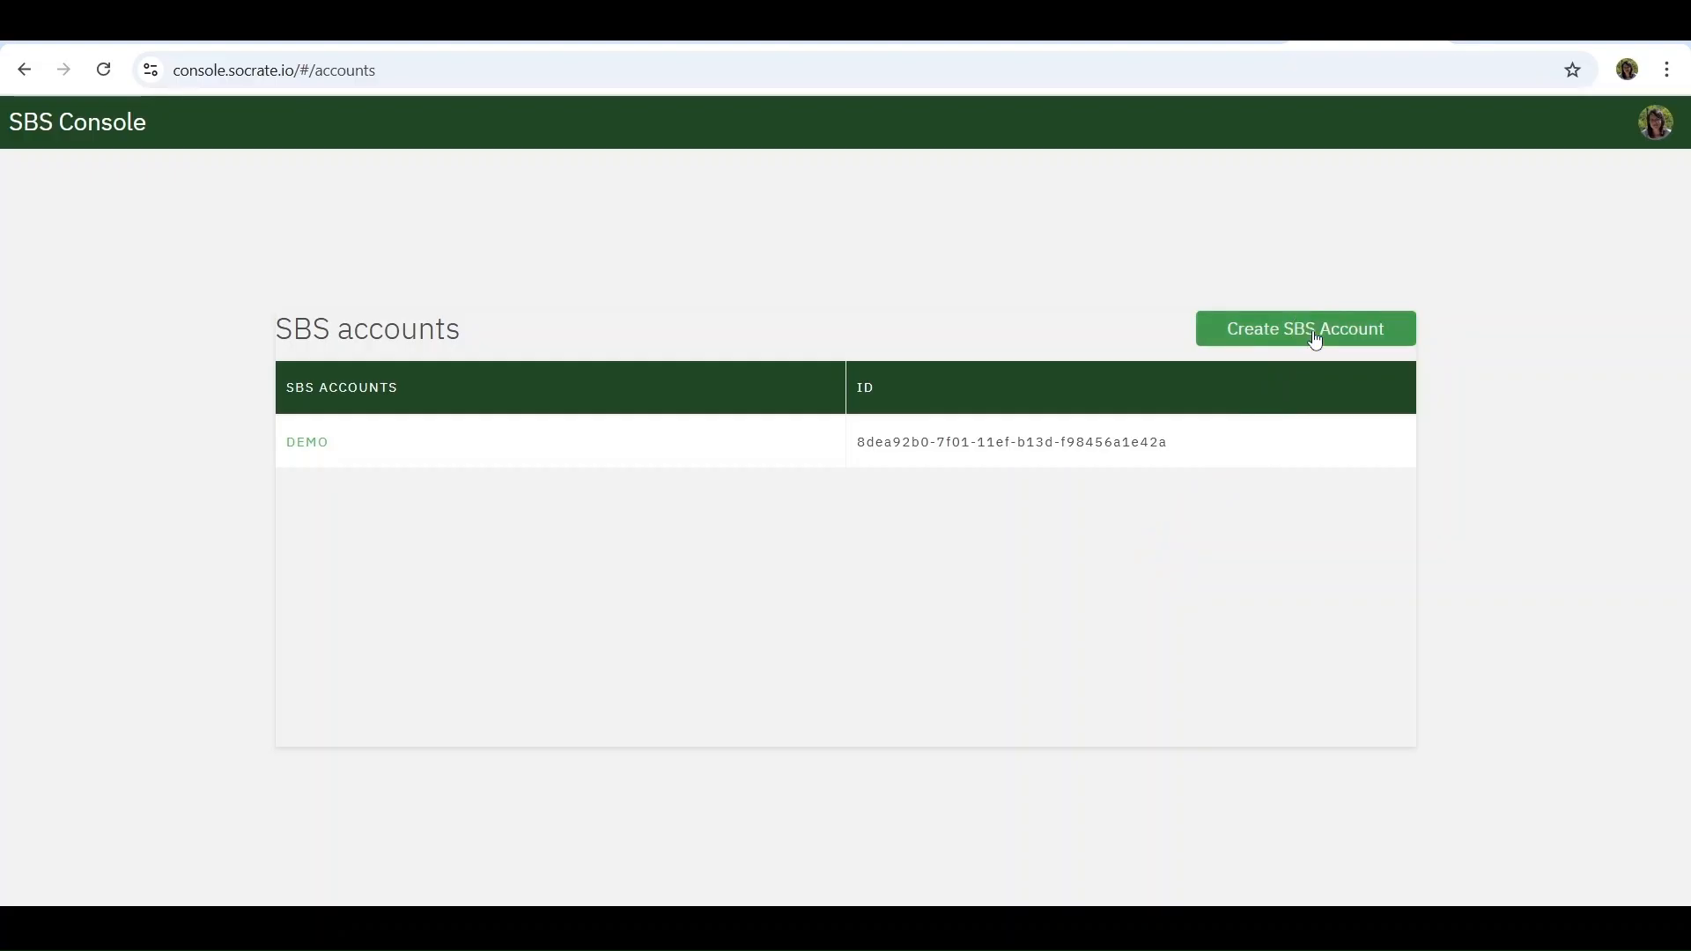
left_click(1314, 337)
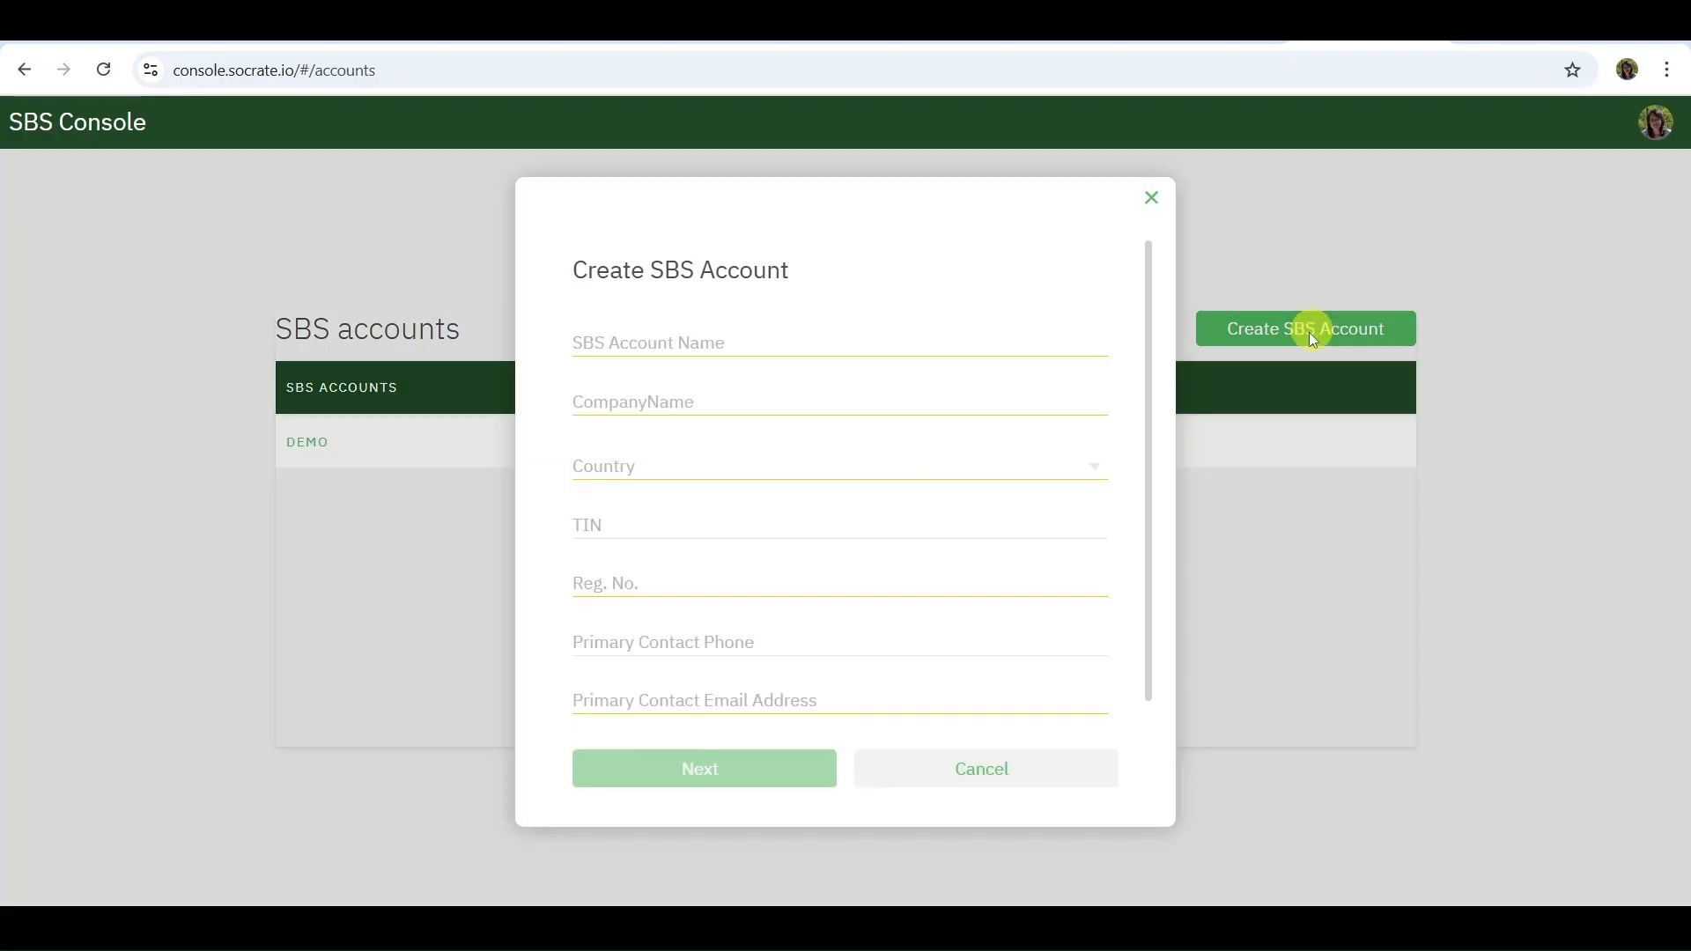
scroll(1041, 533, "down", 1)
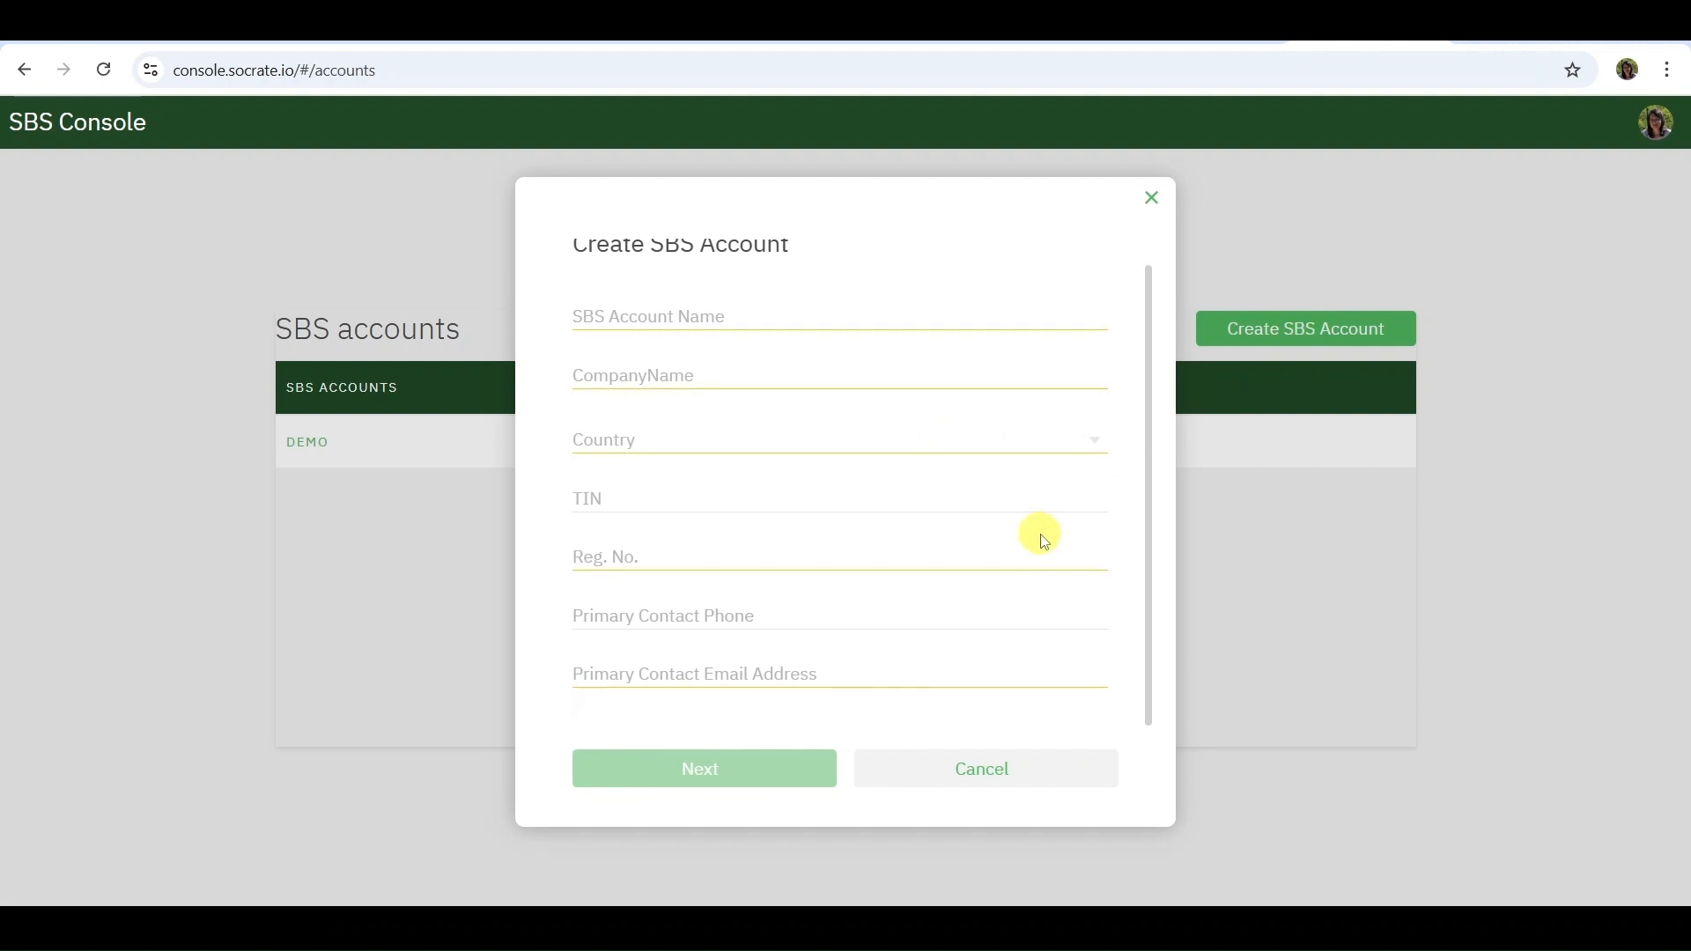
scroll(1044, 540, "up", 1)
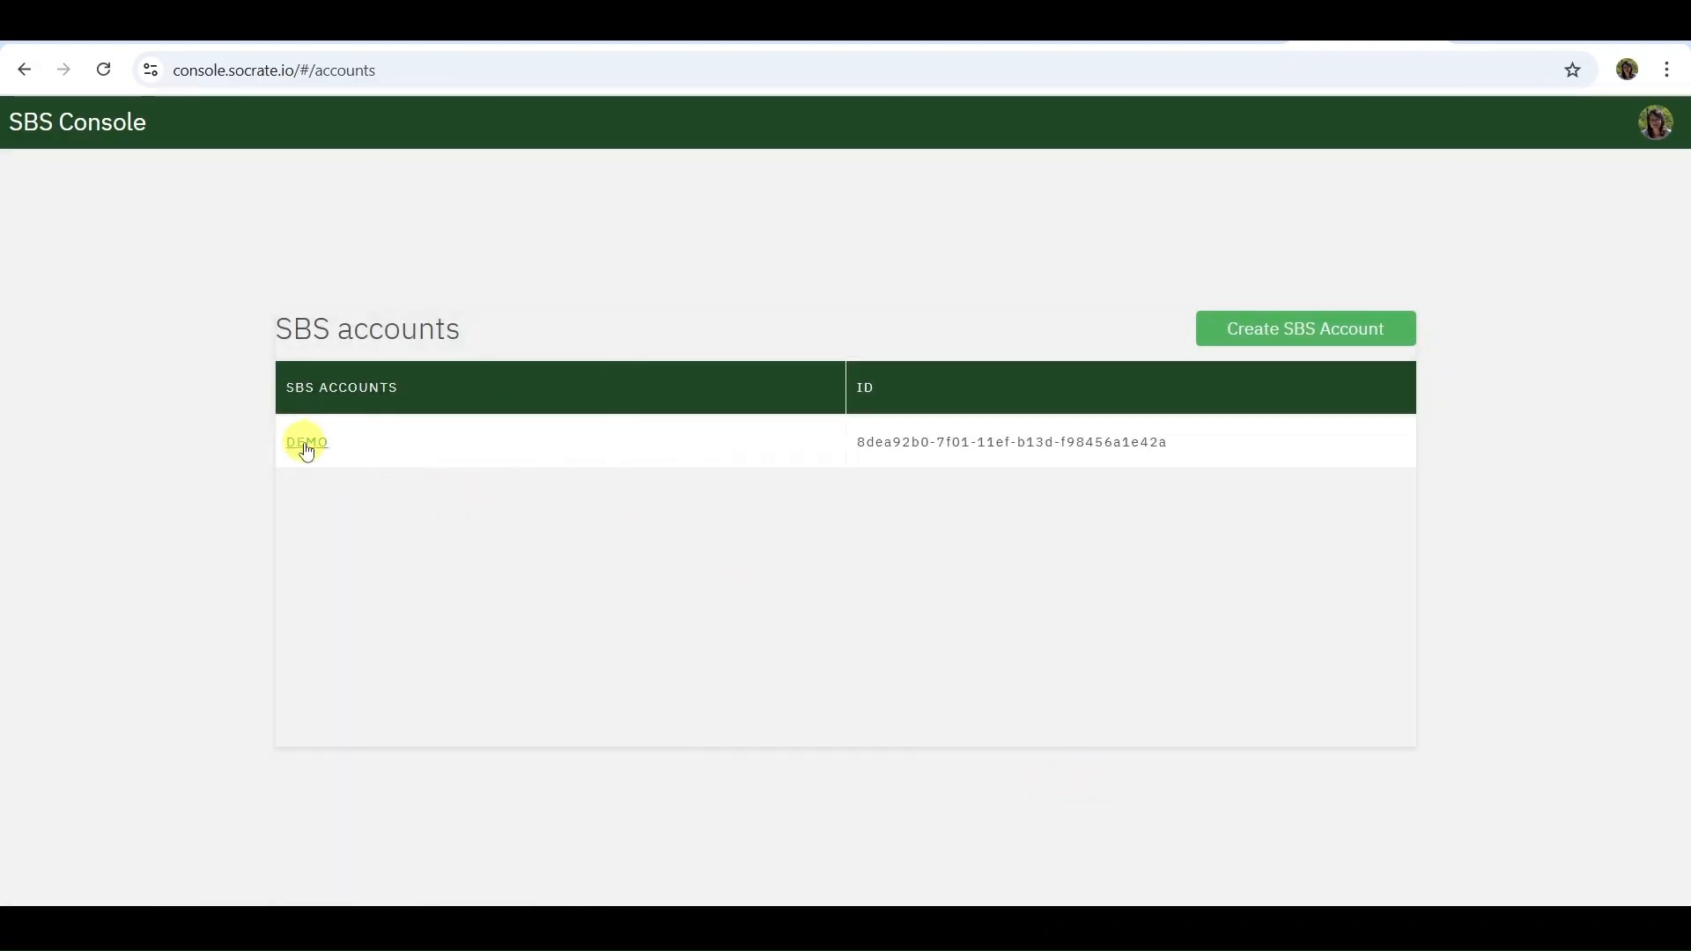
Open the DEMO account and create an application named "My App"
left_click(304, 443)
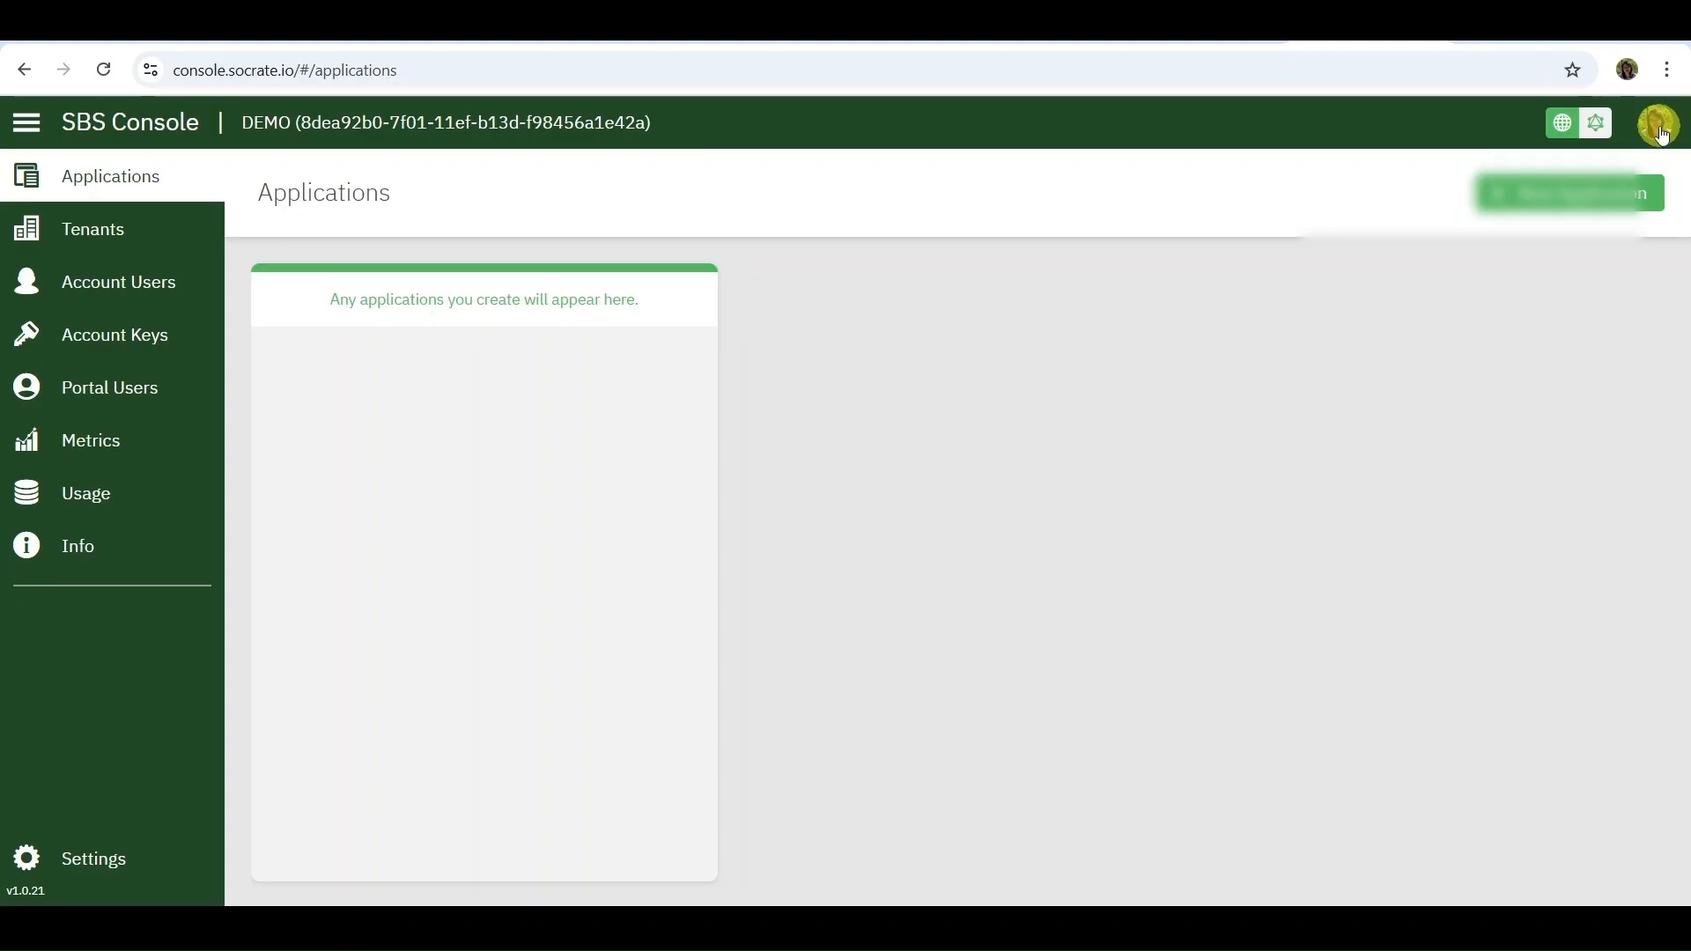
left_click(1662, 134)
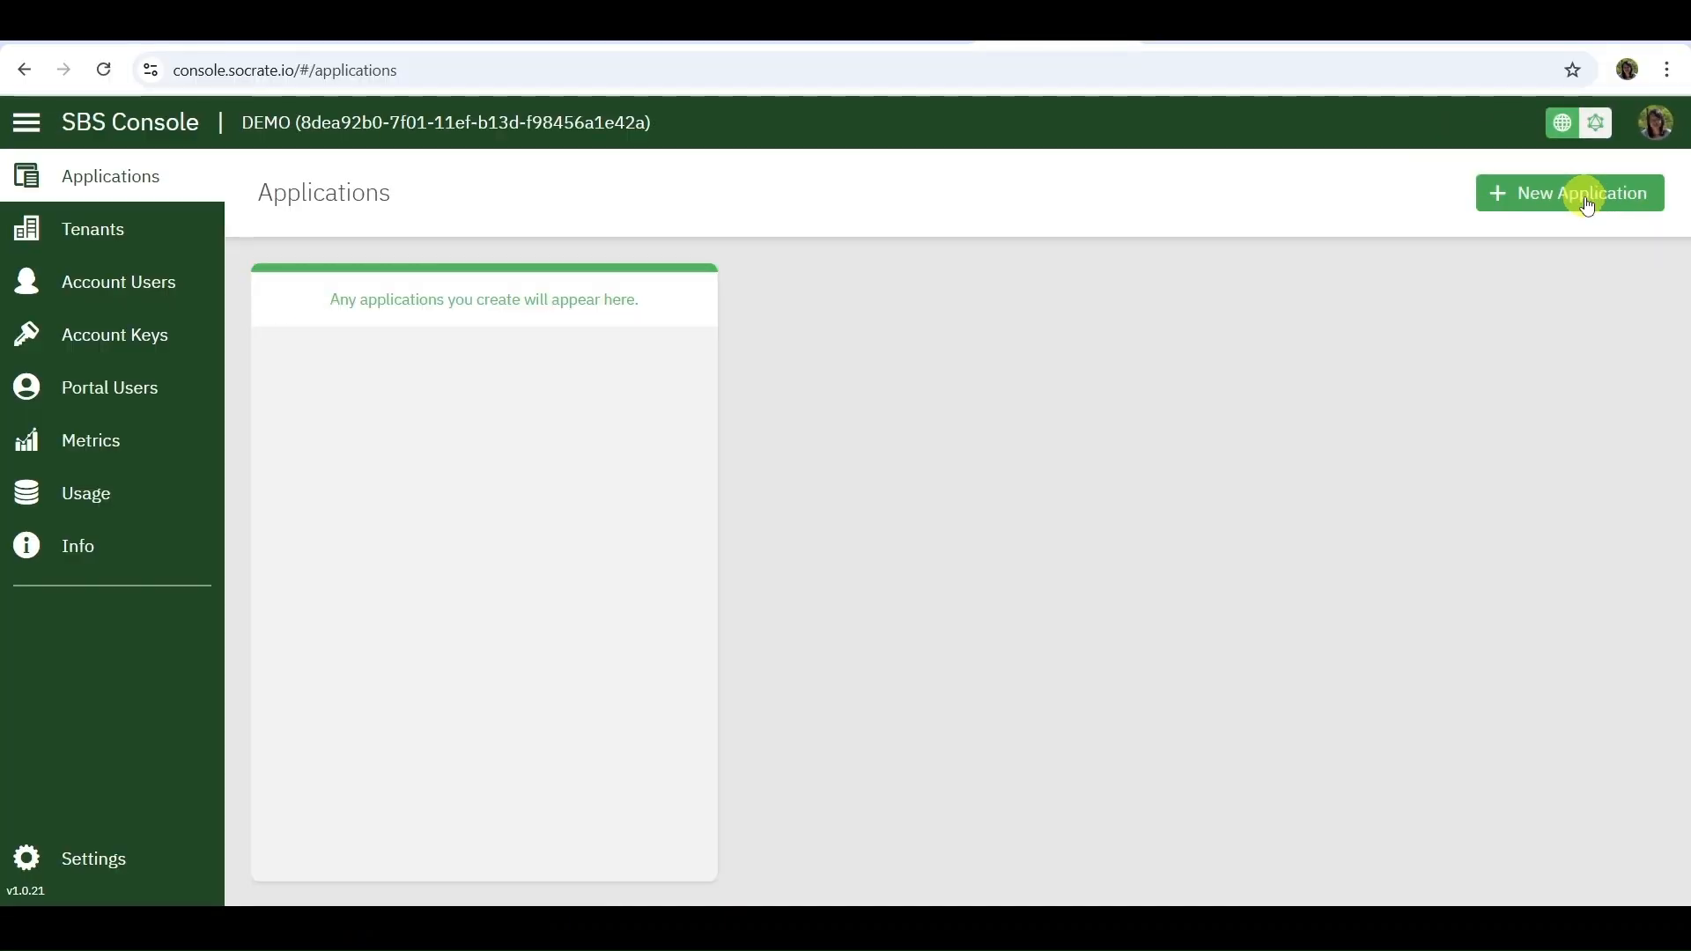
left_click(1554, 204)
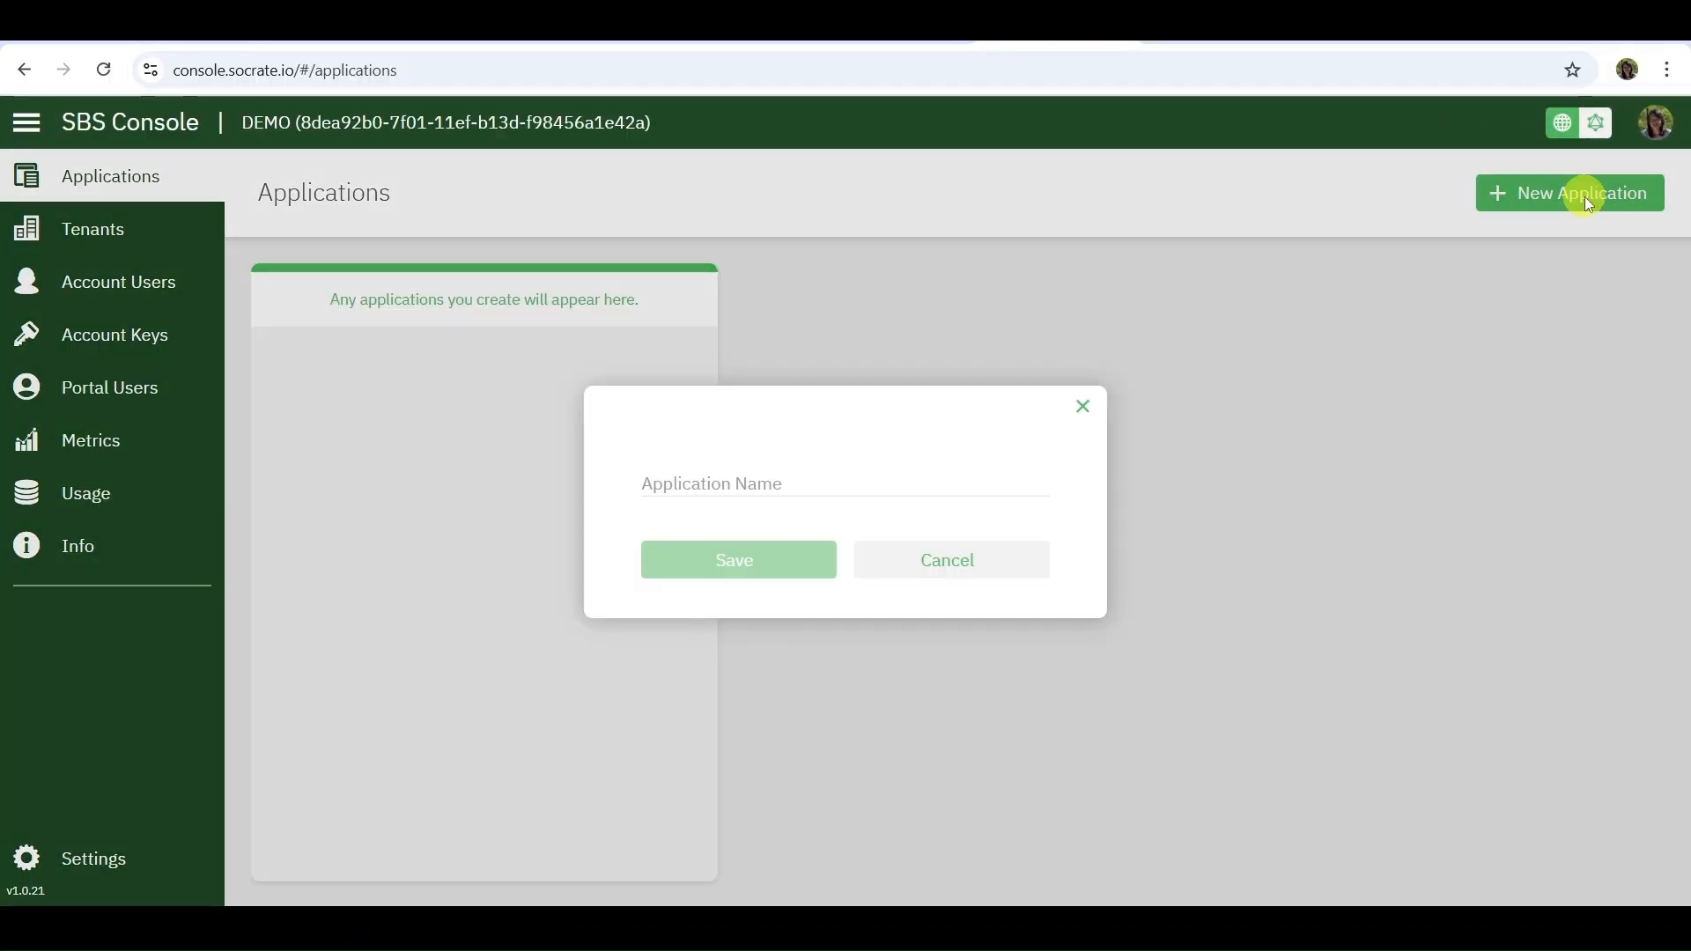
left_click(784, 466)
type("My App")
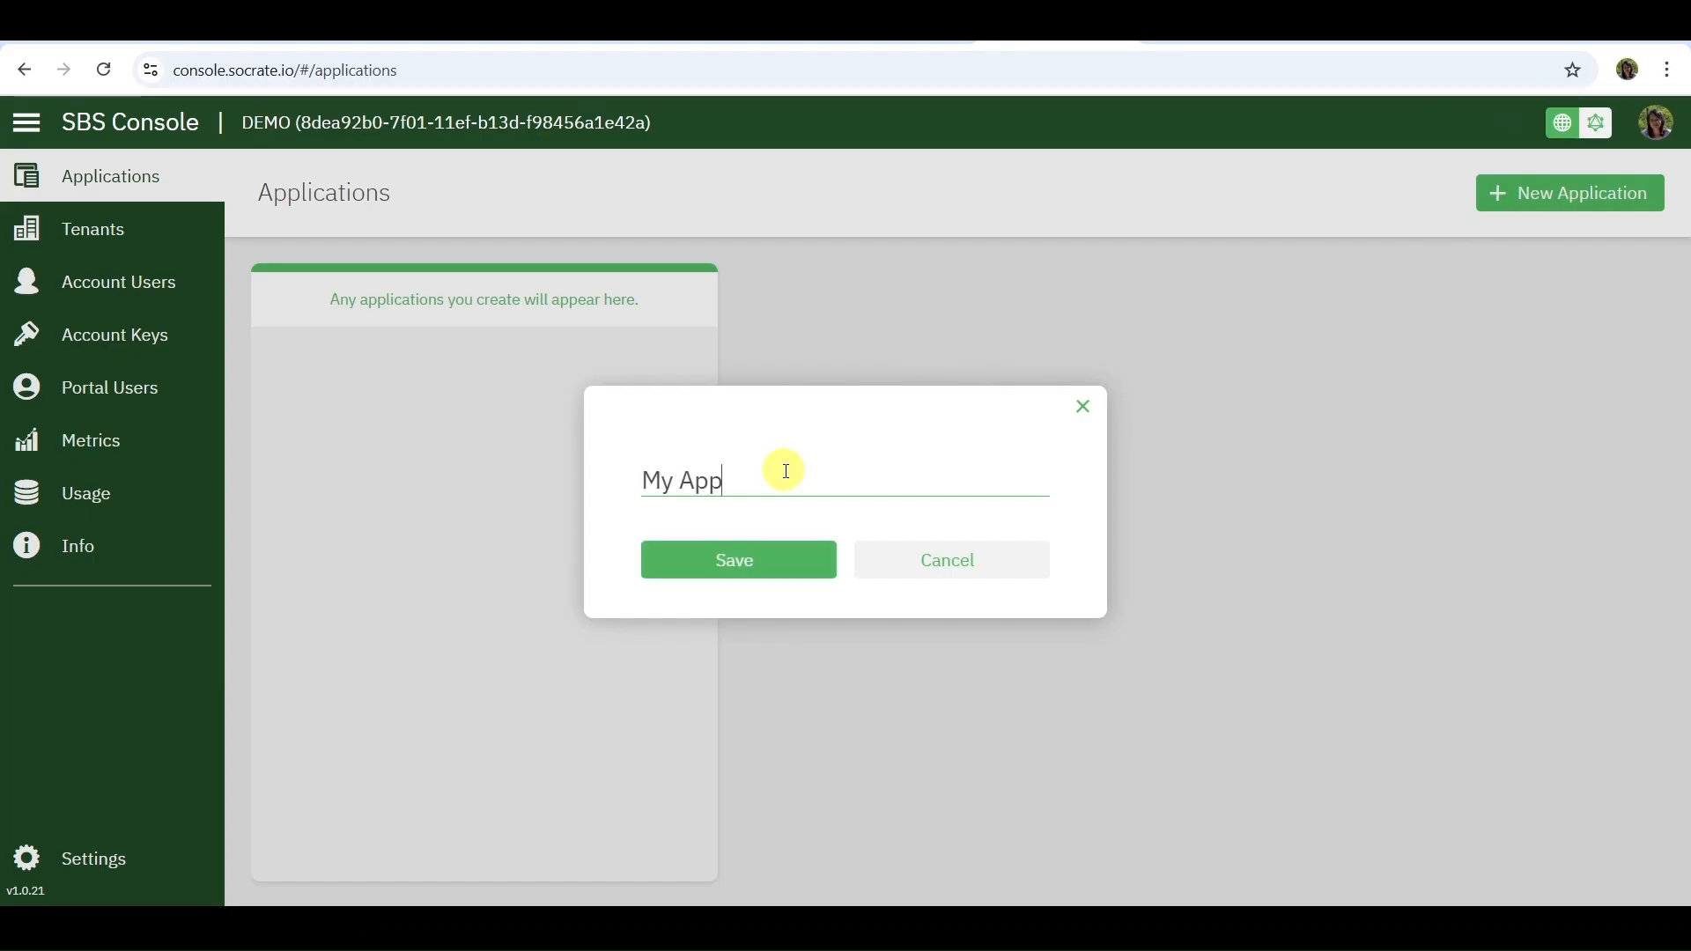
left_click(759, 564)
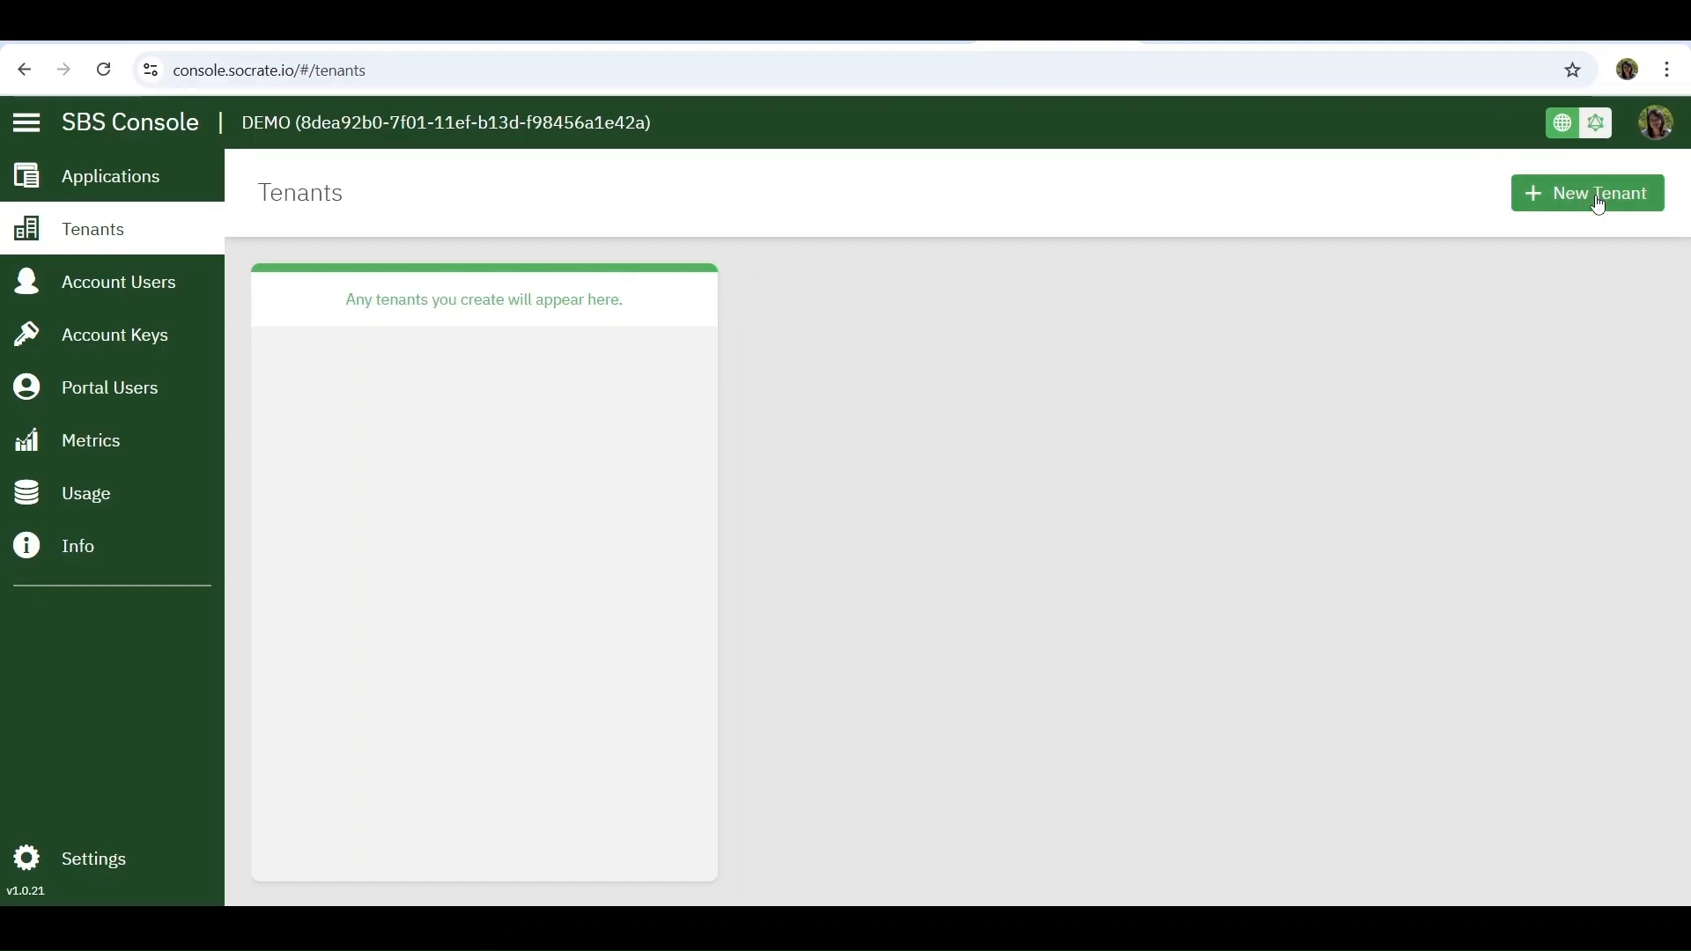
Create a tenant named "My Tenant" in the DEMO account
left_click(1598, 203)
left_click(767, 472)
type("My Tenant")
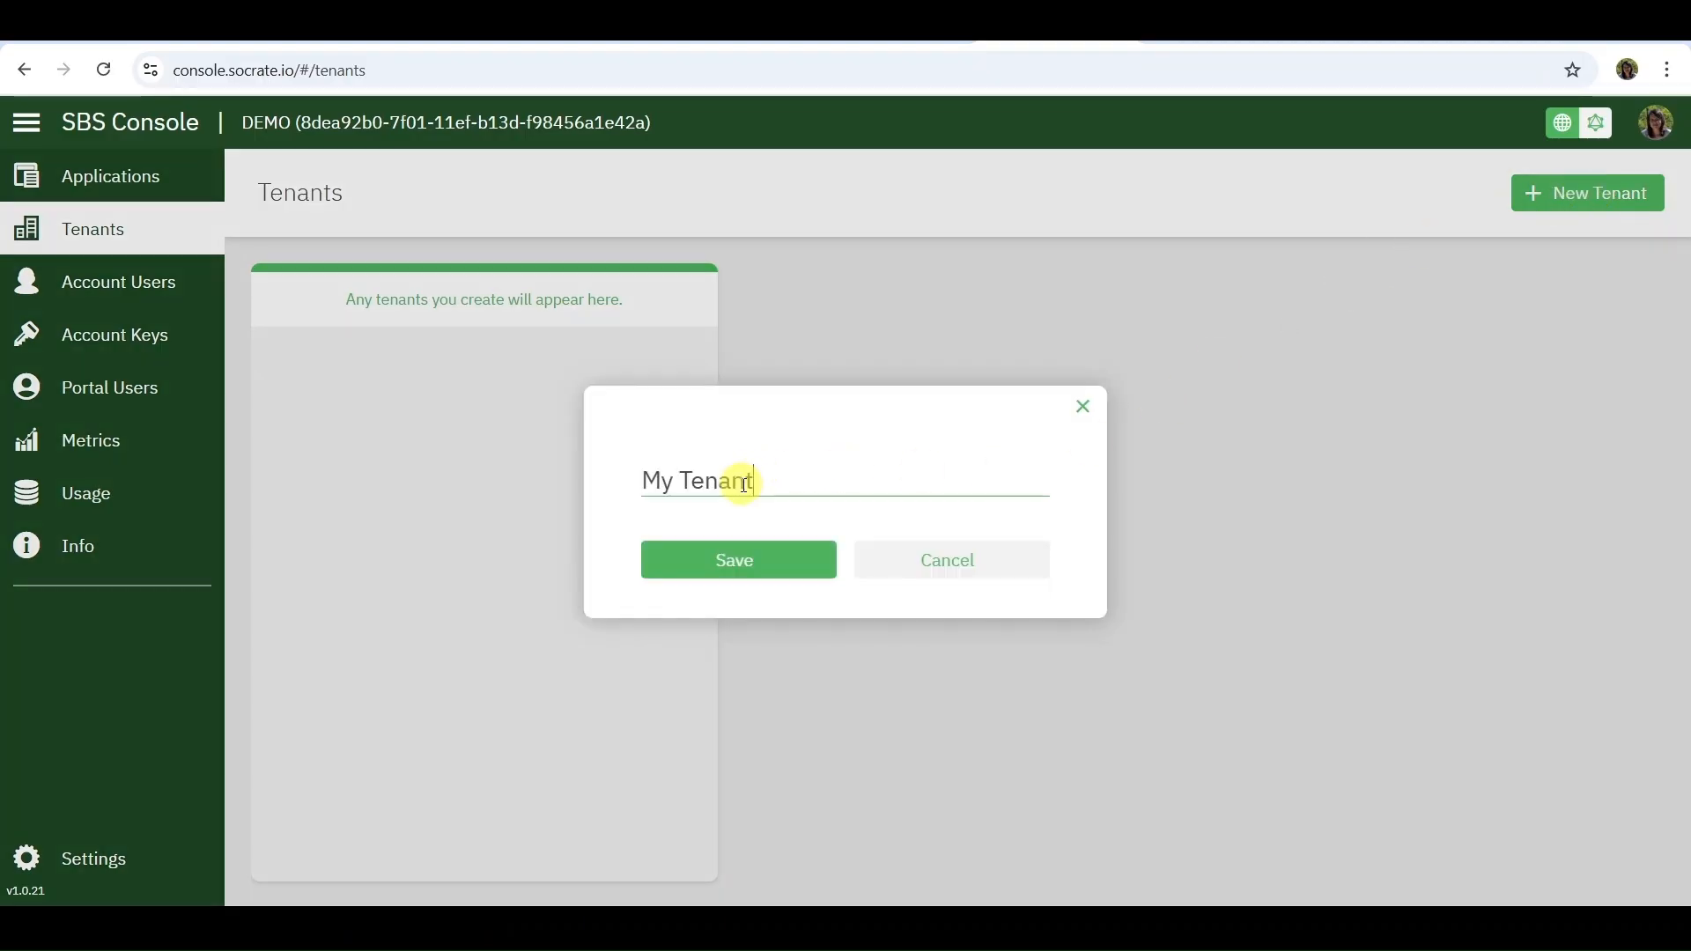
left_click(731, 562)
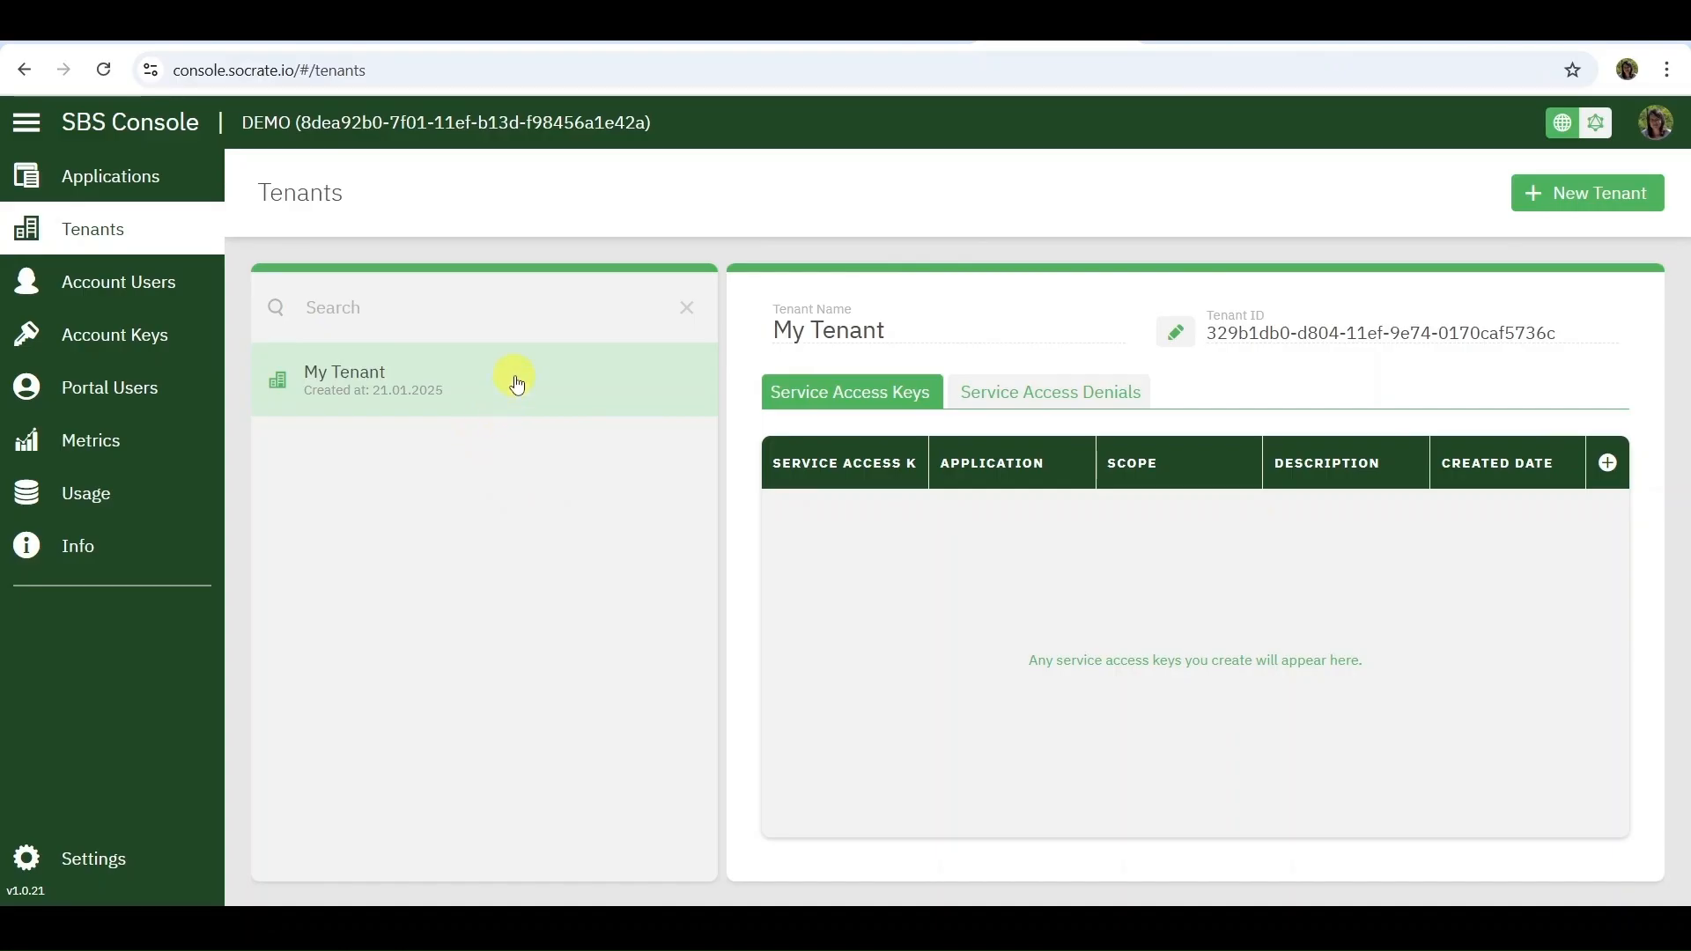
Start a service access key for My Tenant with application My App and description "key description"
left_click(518, 385)
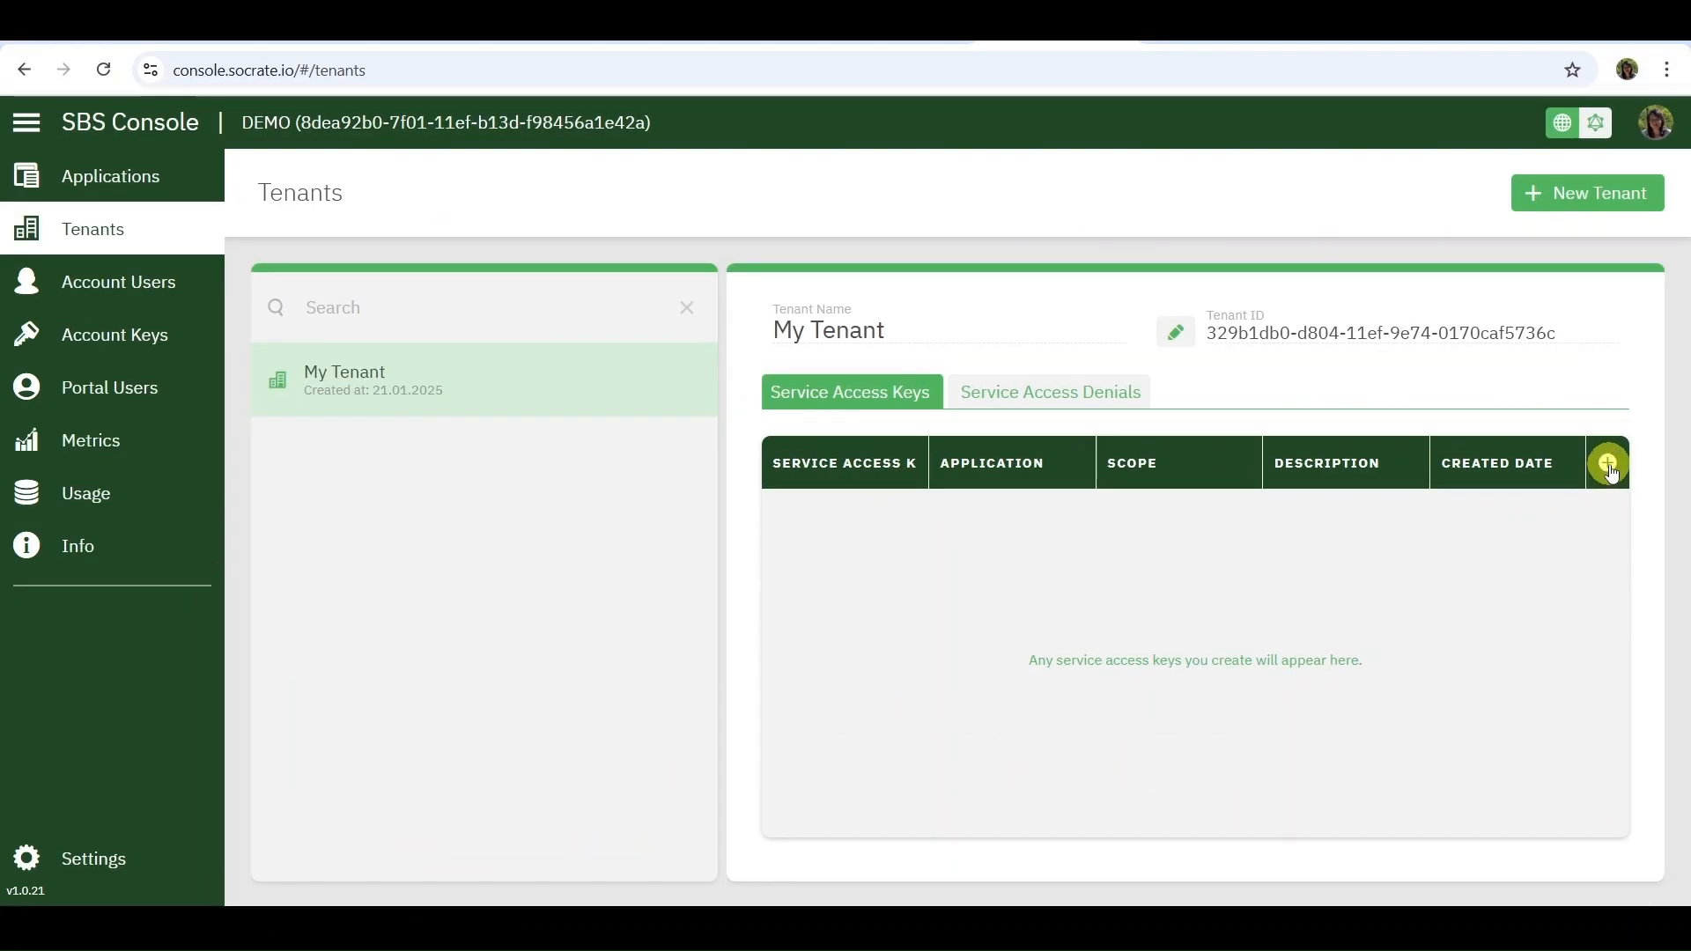
left_click(1608, 465)
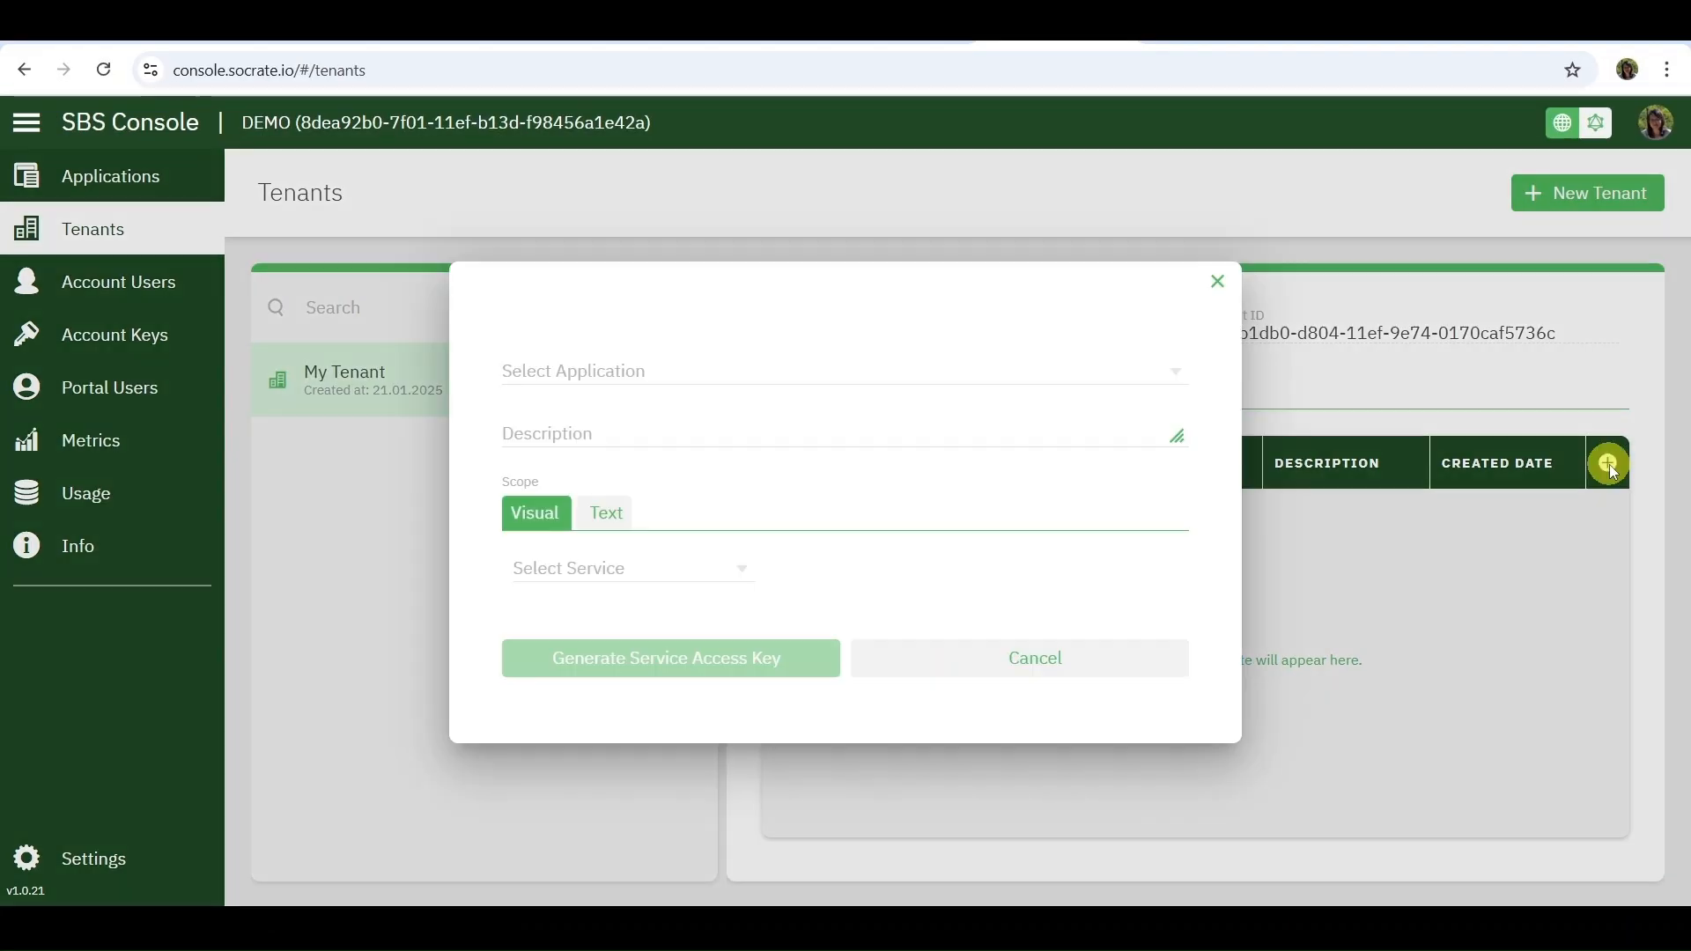
left_click(1154, 371)
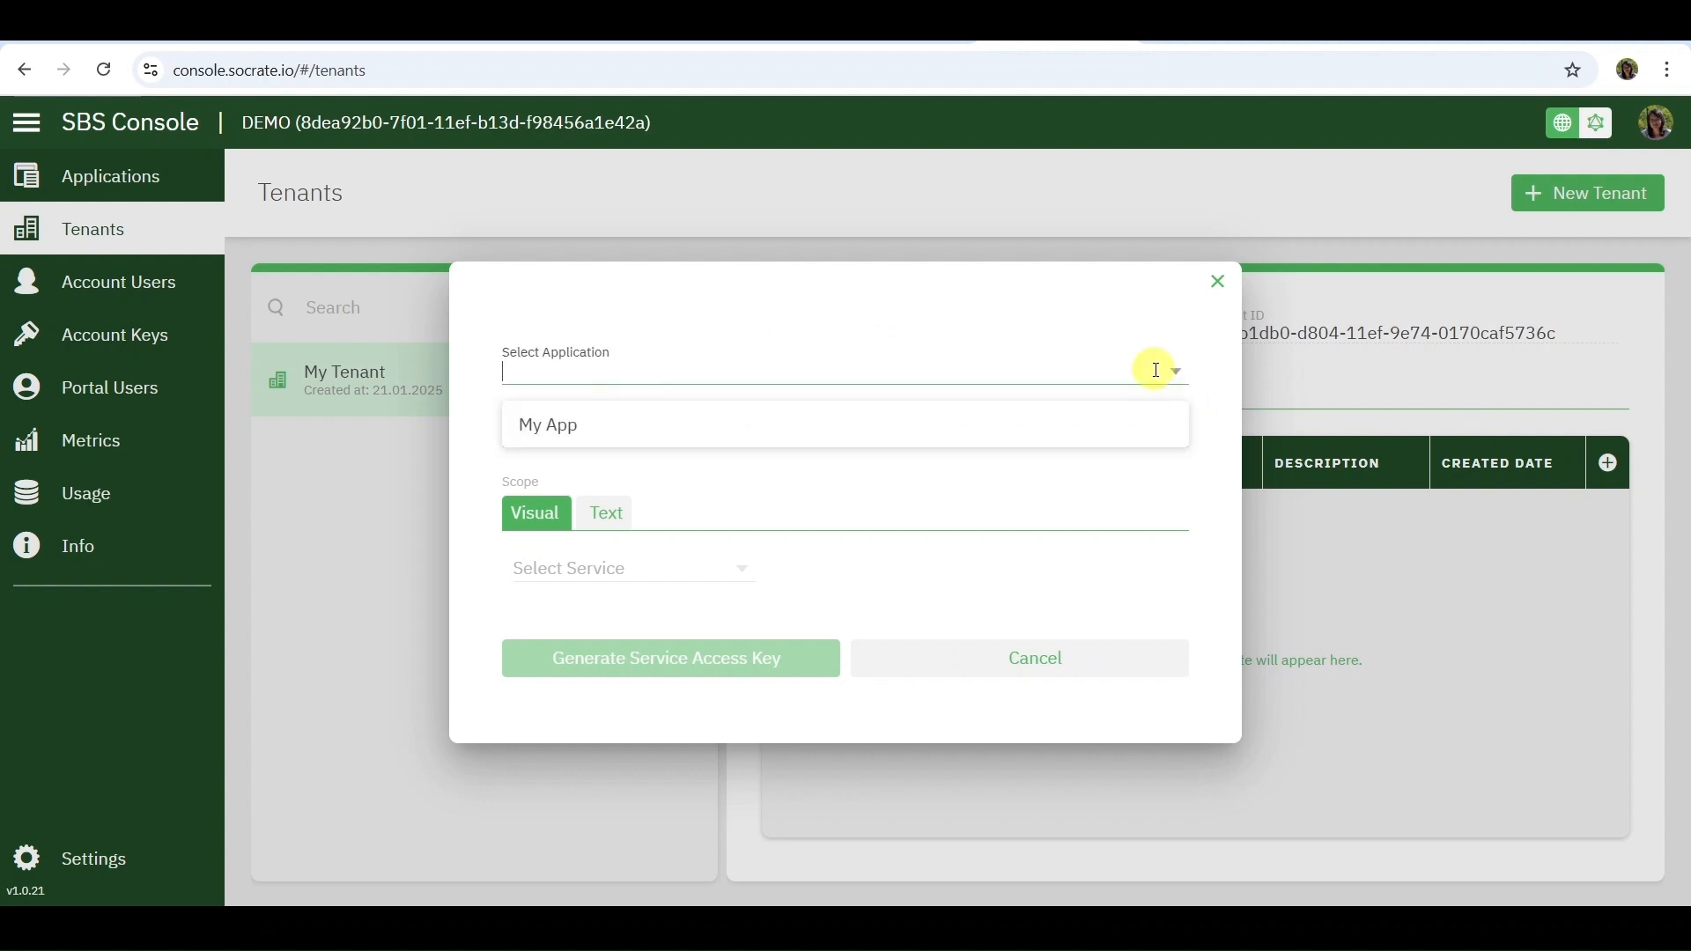
left_click(1157, 426)
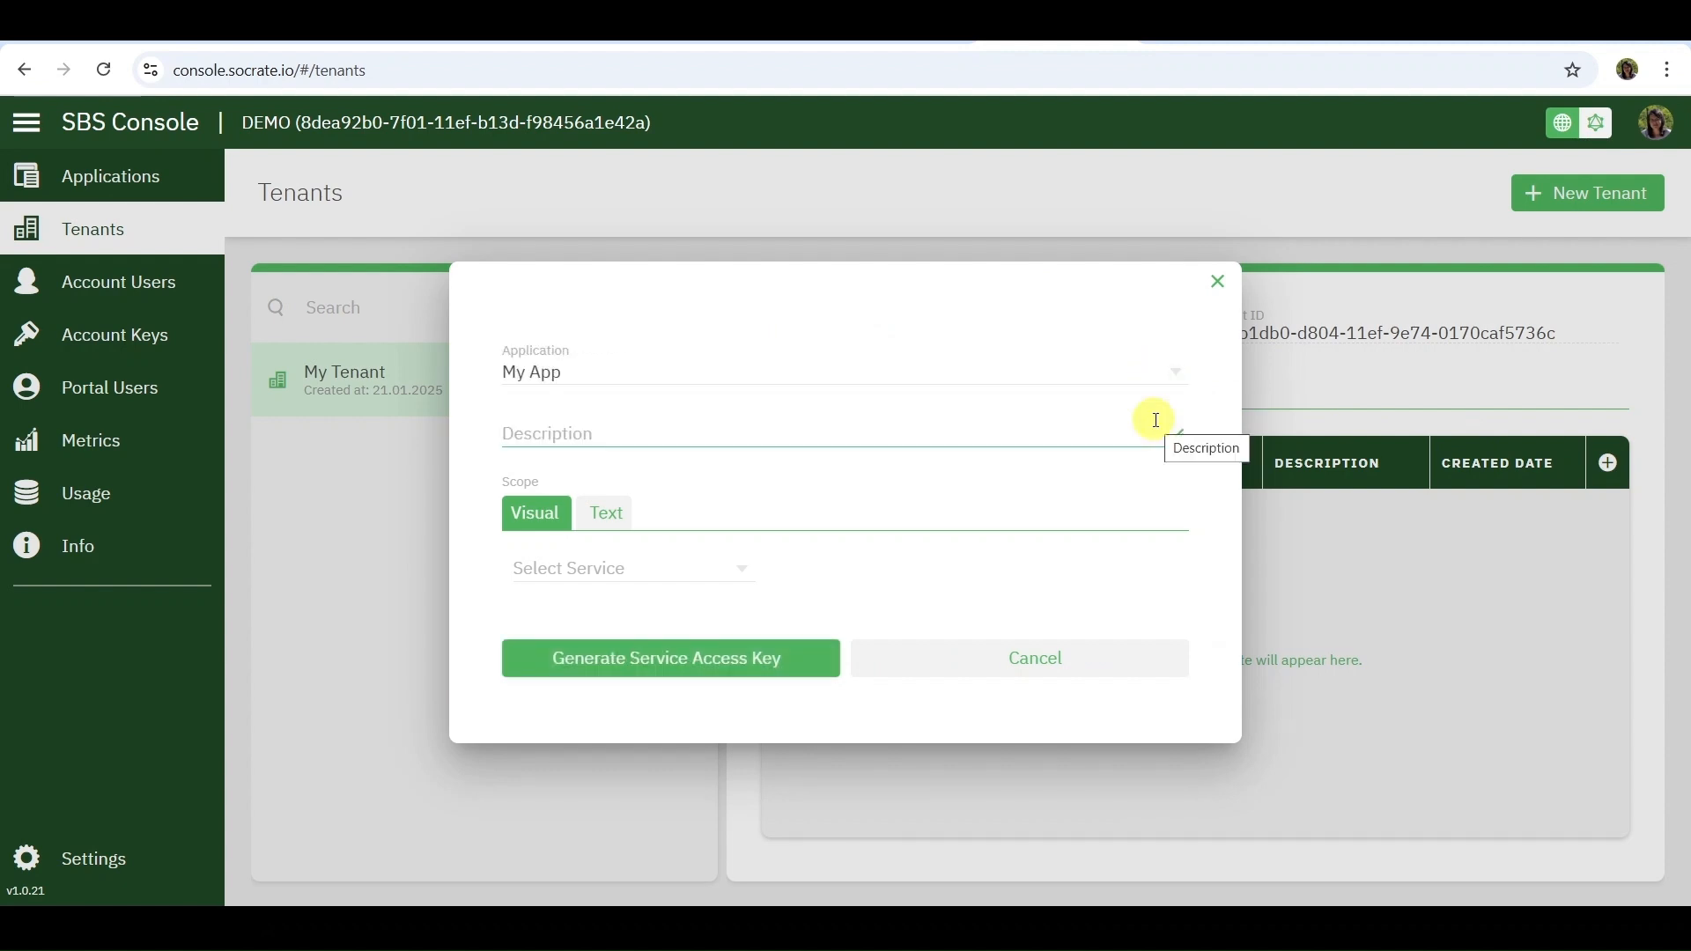
left_click(1145, 431)
type("key description")
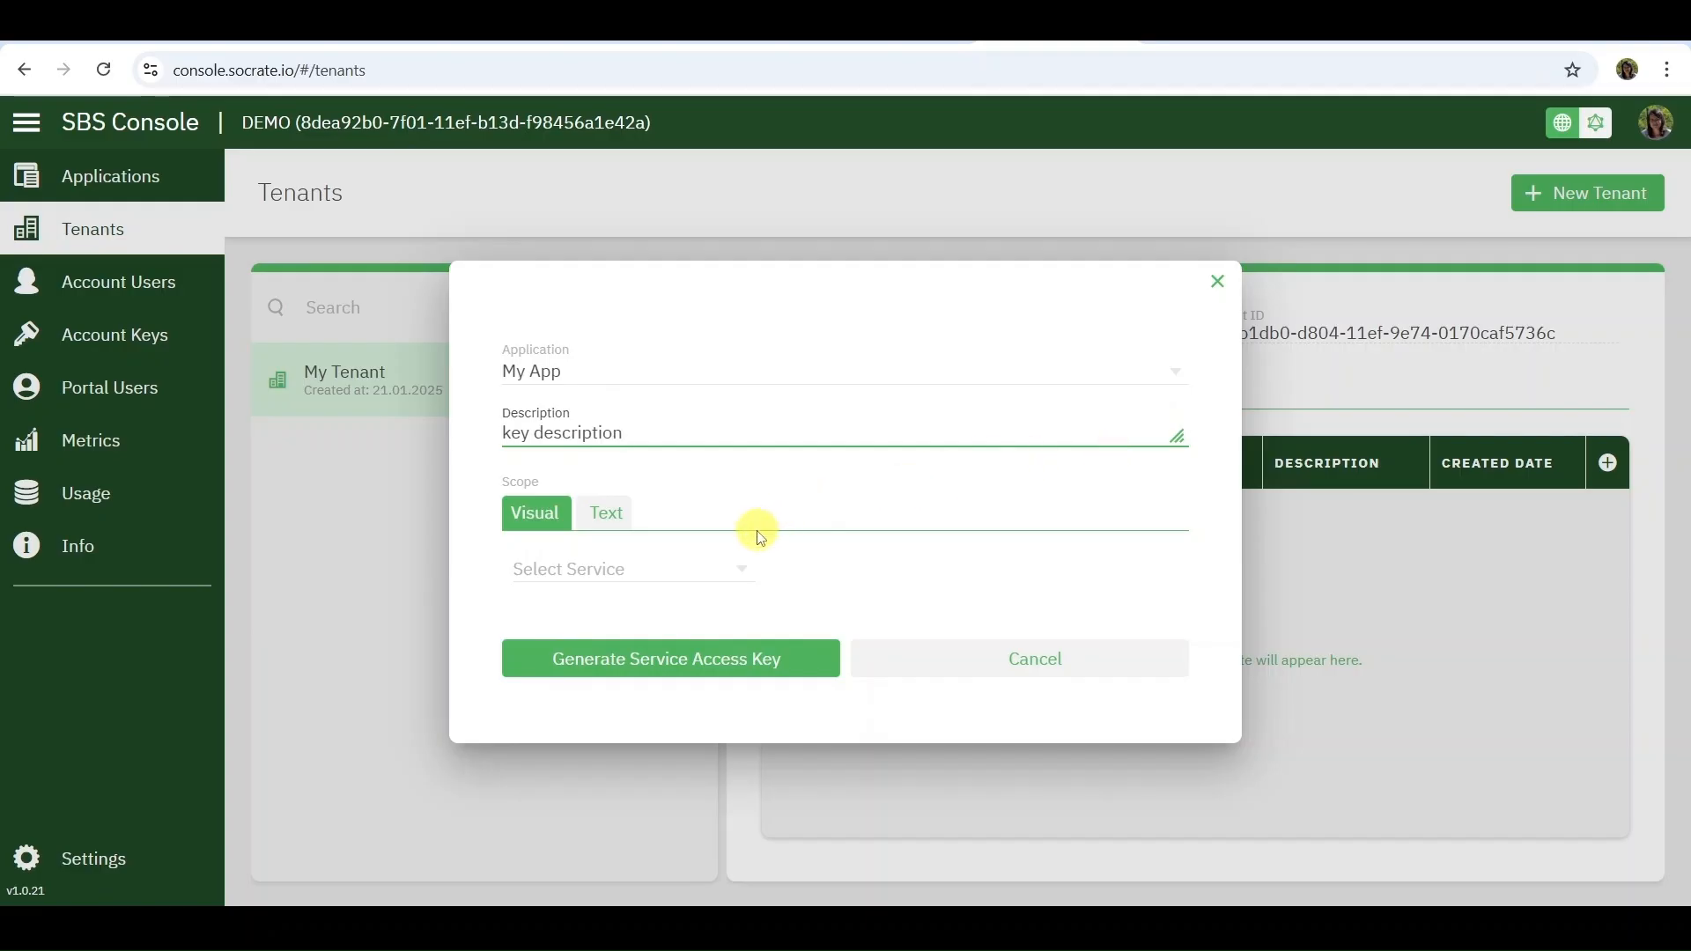
Add two scopes covering all services (*), one for query and one for mutation, and generate the service access key
left_click(742, 573)
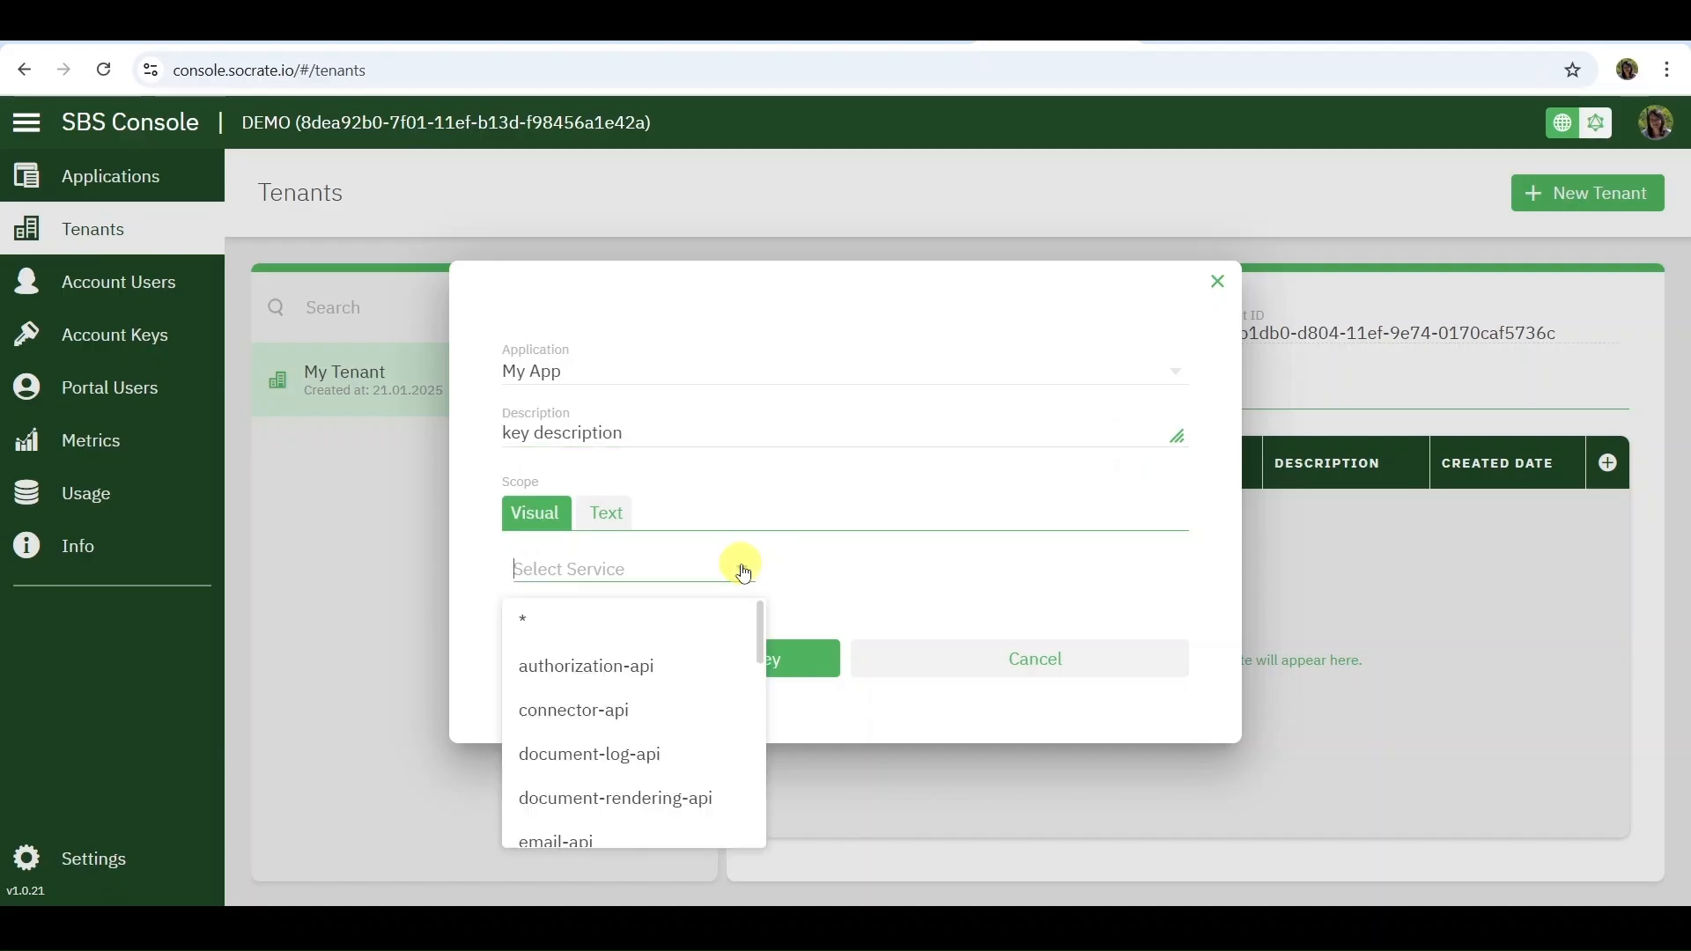
left_click(734, 621)
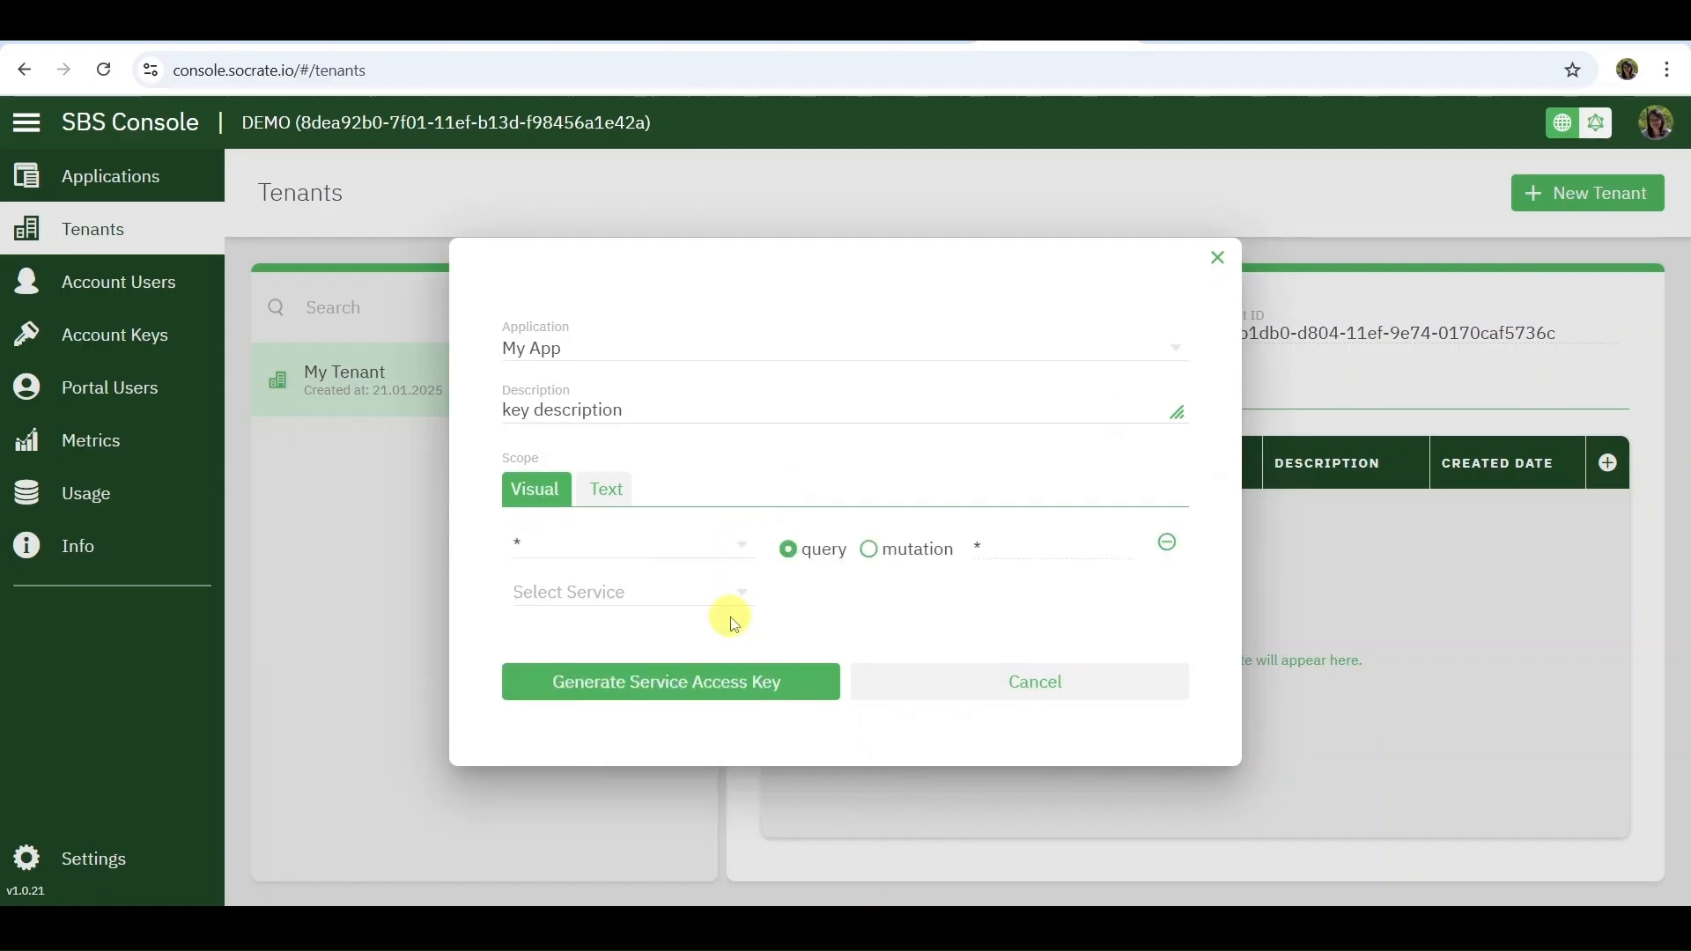
left_click(736, 591)
left_click(729, 641)
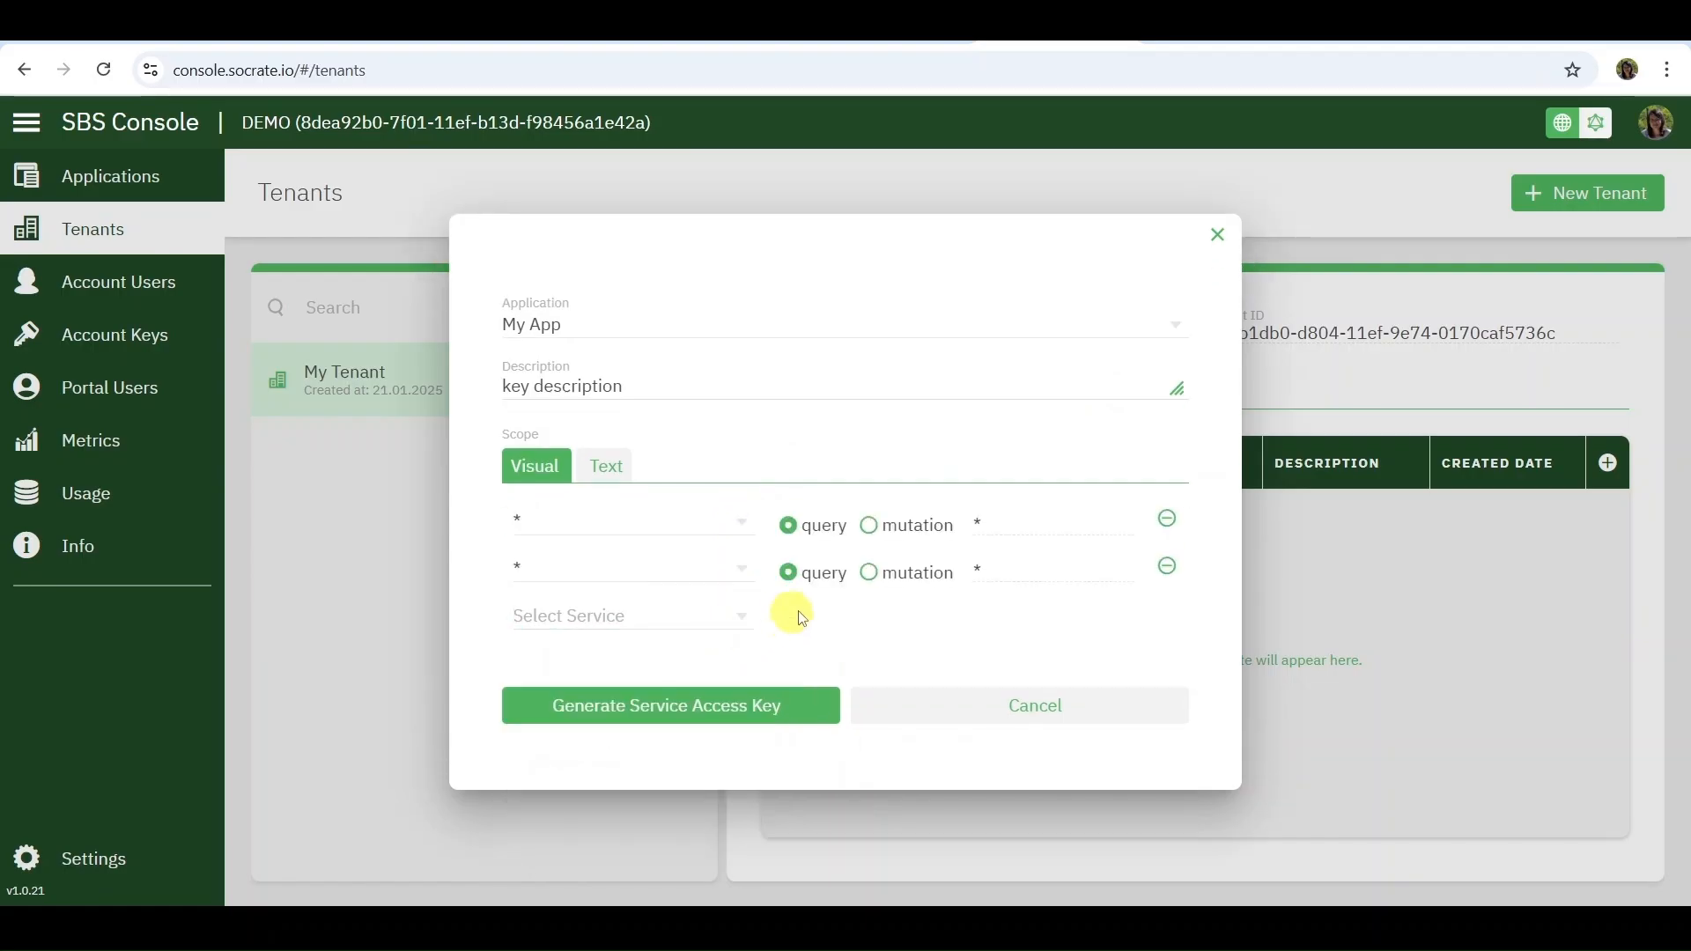
left_click(868, 574)
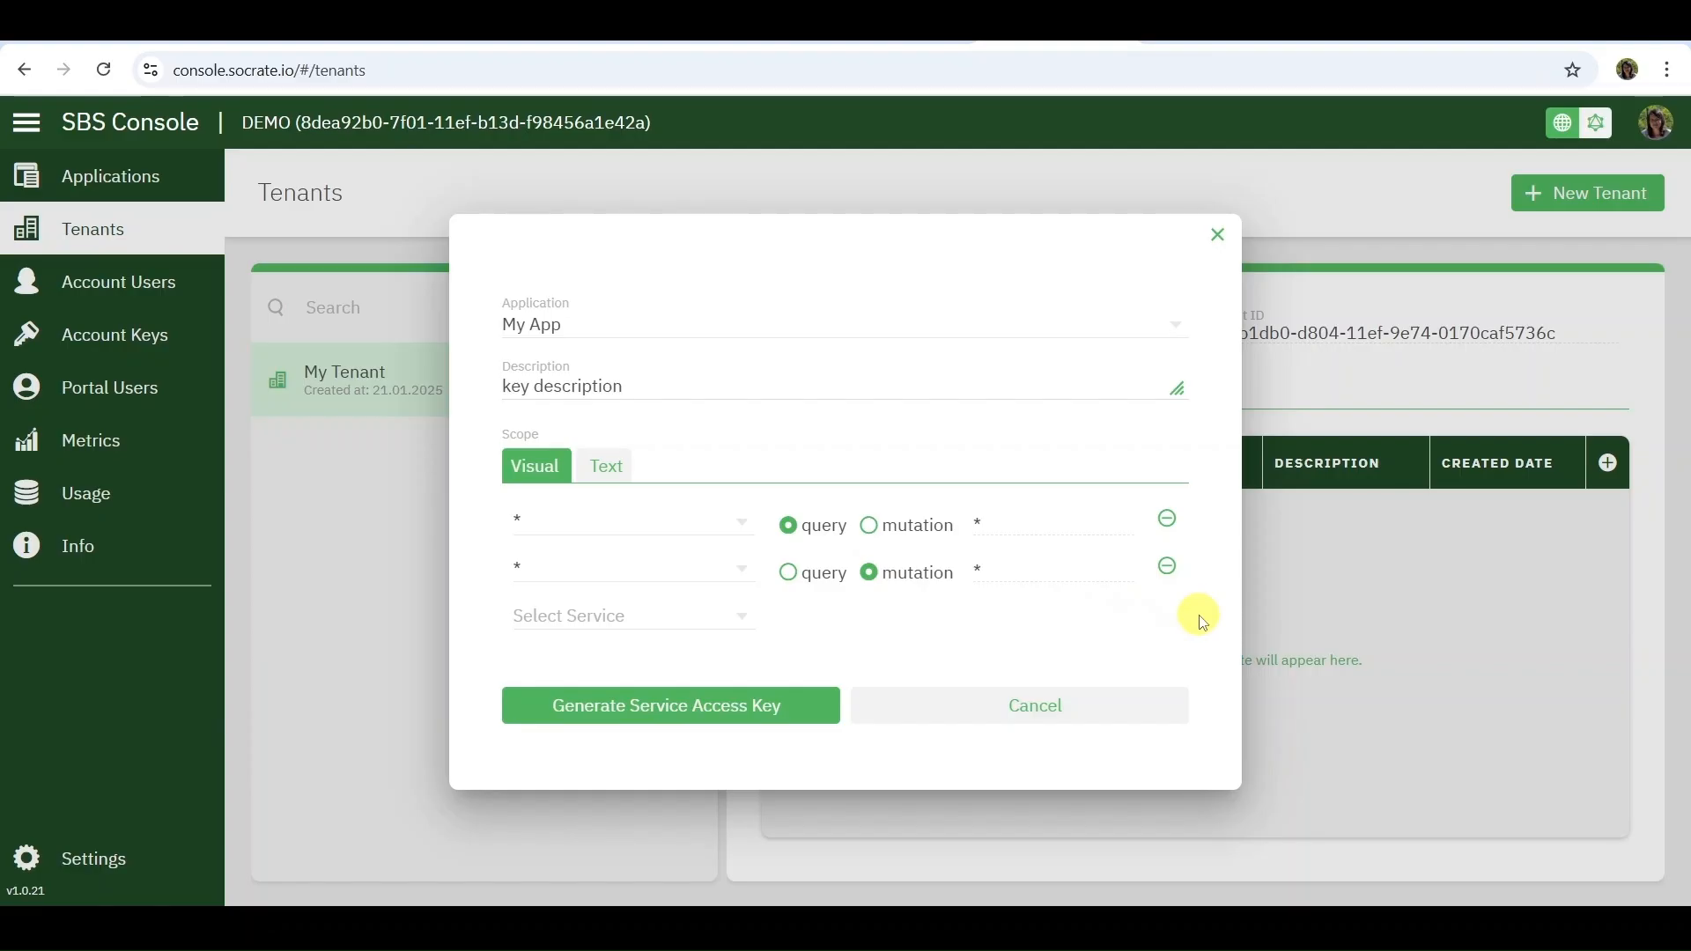
left_click(690, 705)
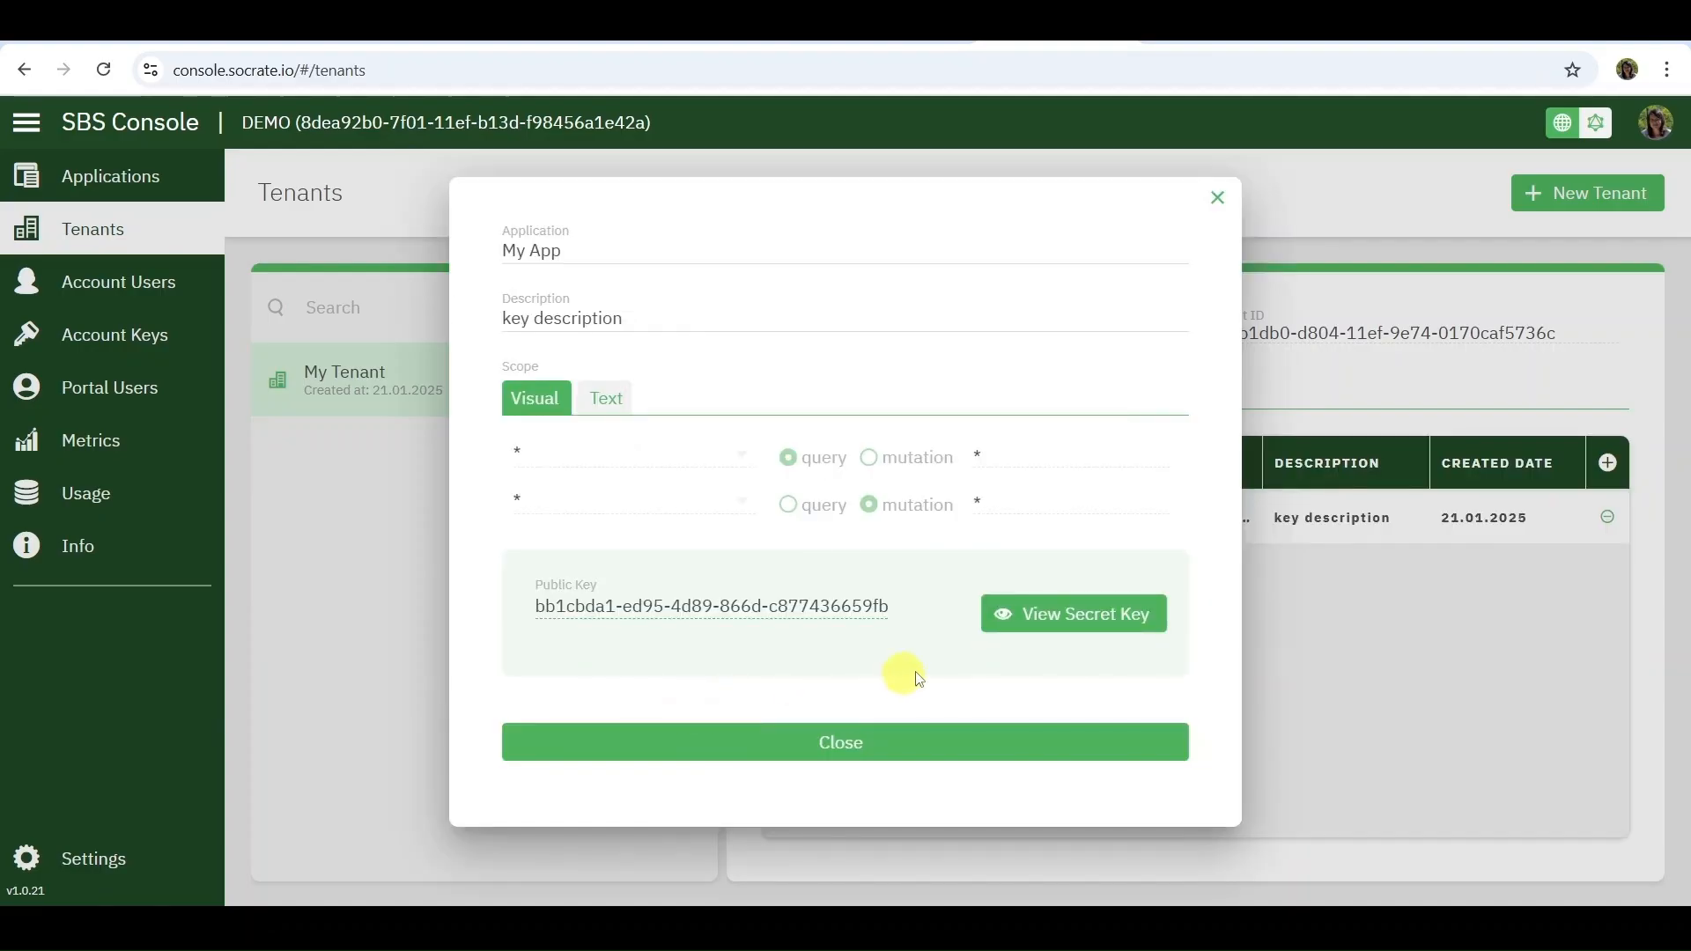
Reveal the secret key of the generated service access key and copy it
left_click(1077, 613)
left_click(1108, 659)
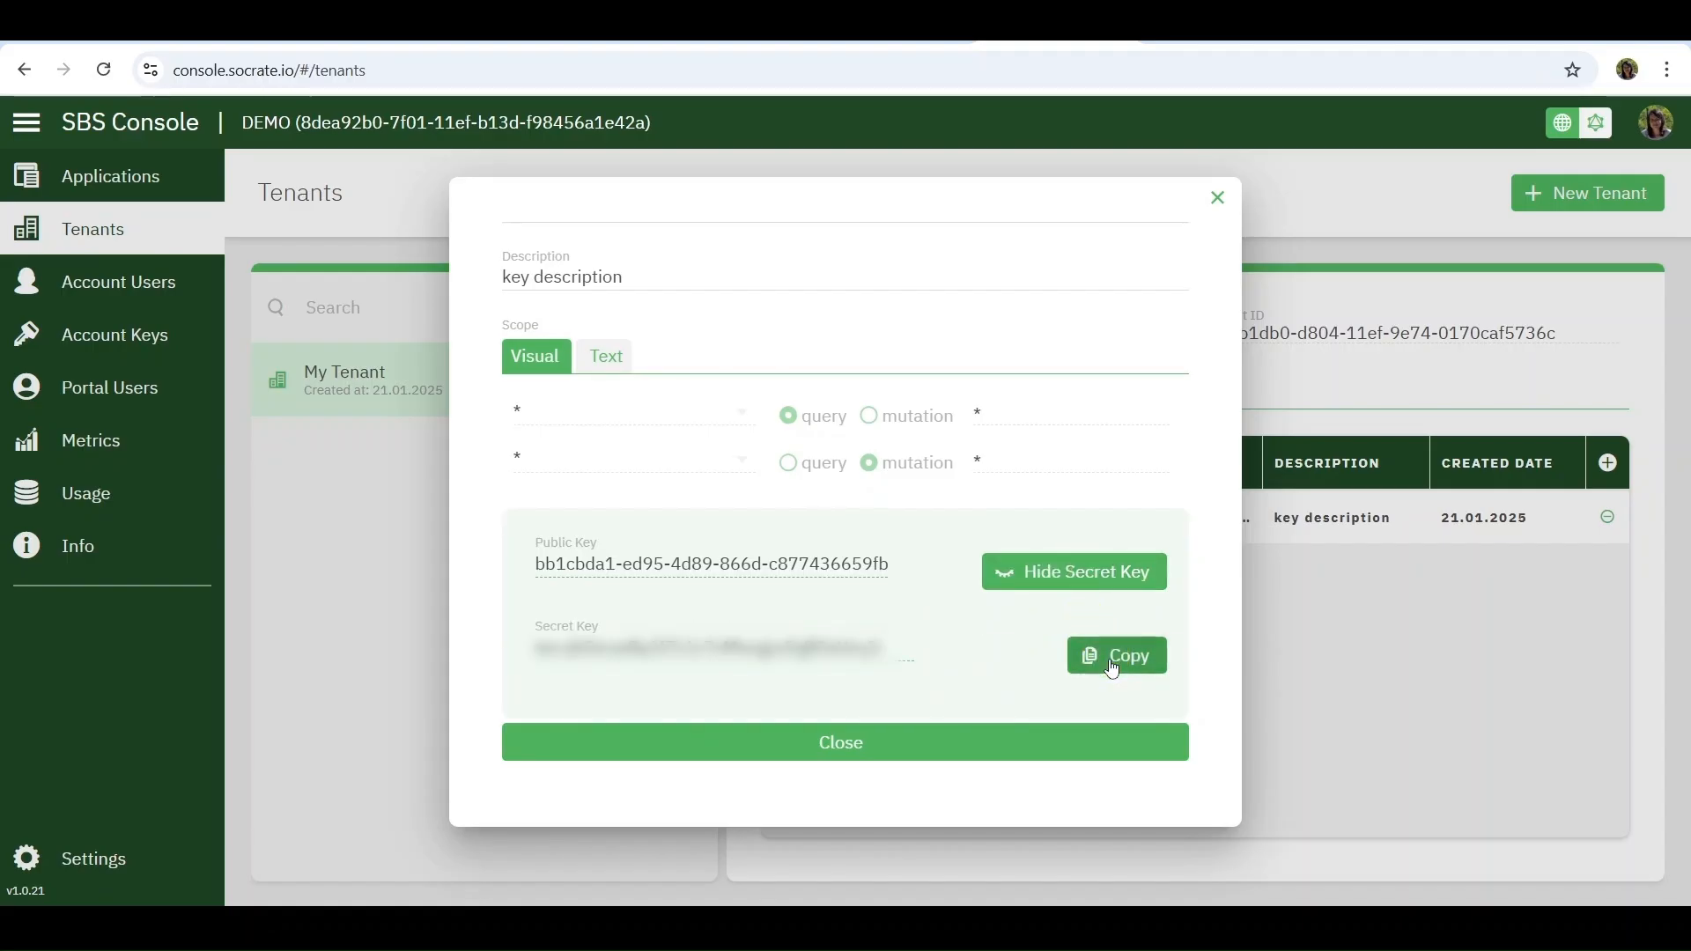
left_click(1113, 665)
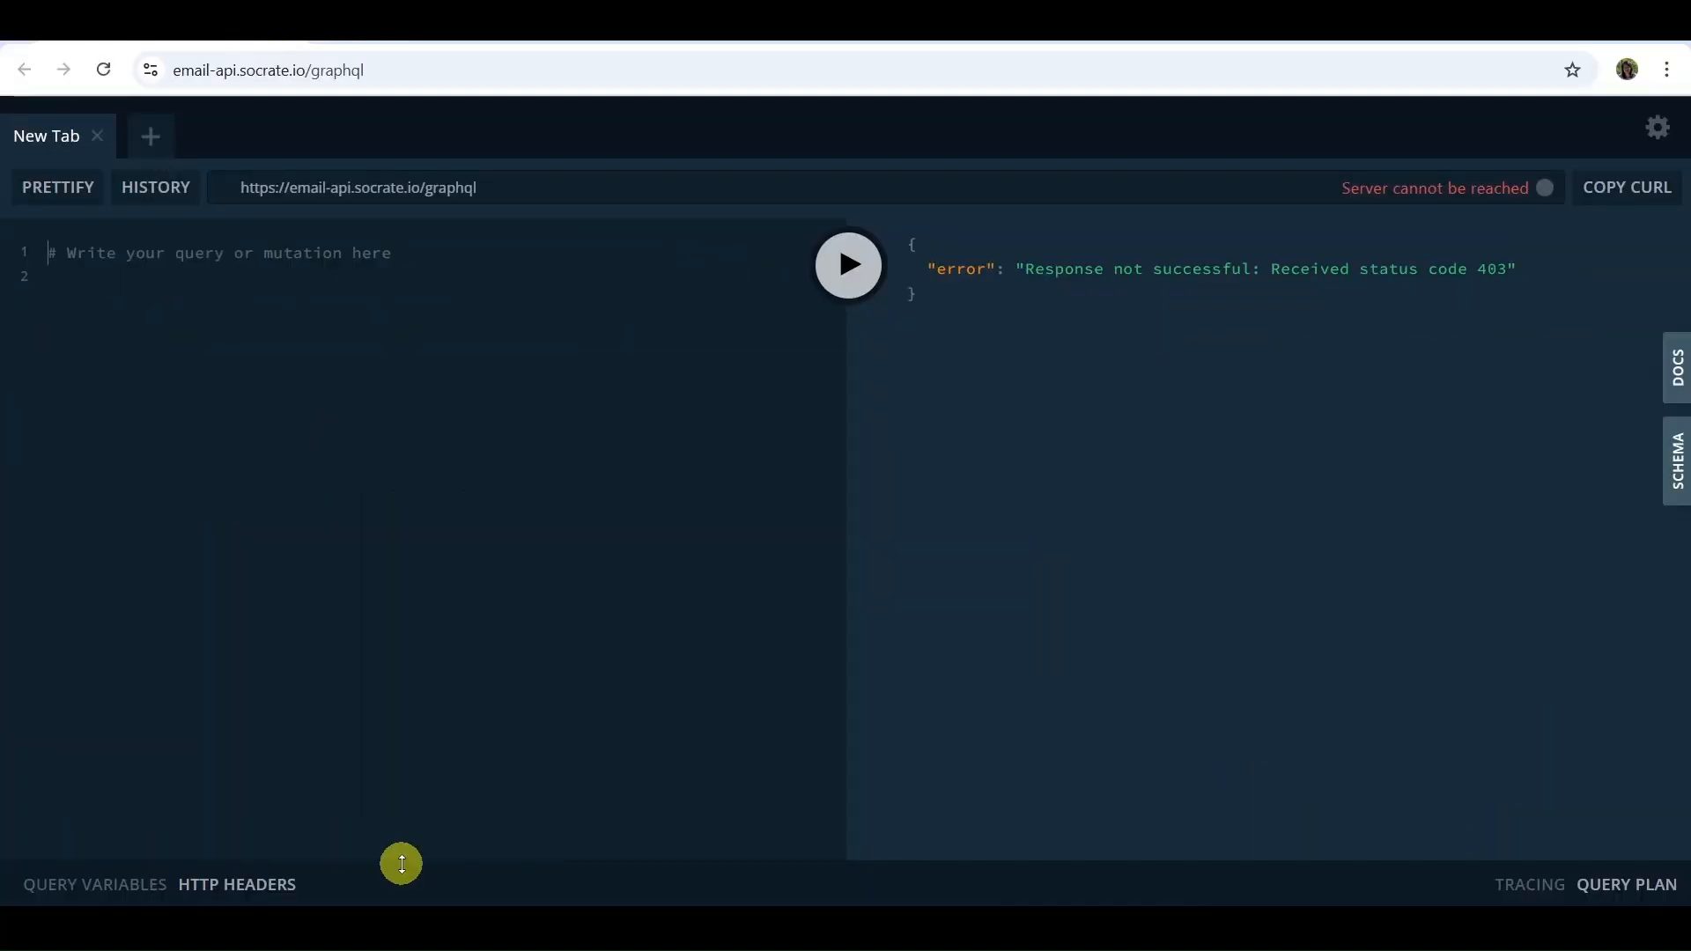
In the email-api.socrate.io GraphQL playground, expand the HTTP headers area and paste the x-api-key header containing the secret API key
left_click_drag(402, 864, 450, 646)
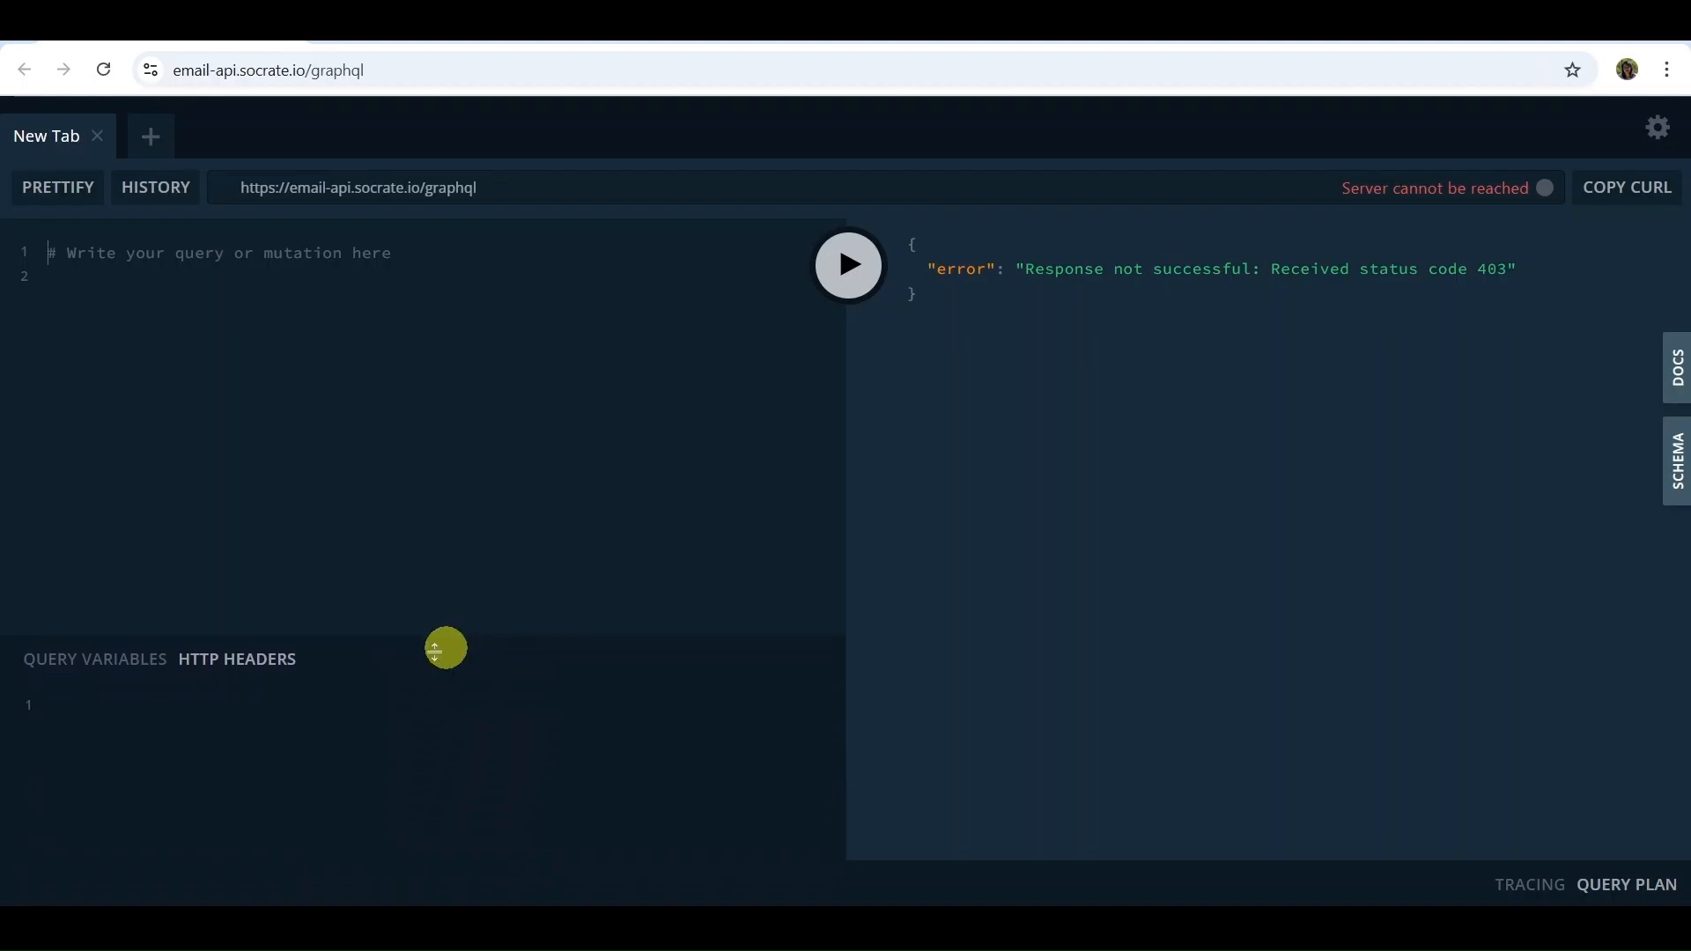
left_click(58, 712)
key("ctrl+v")
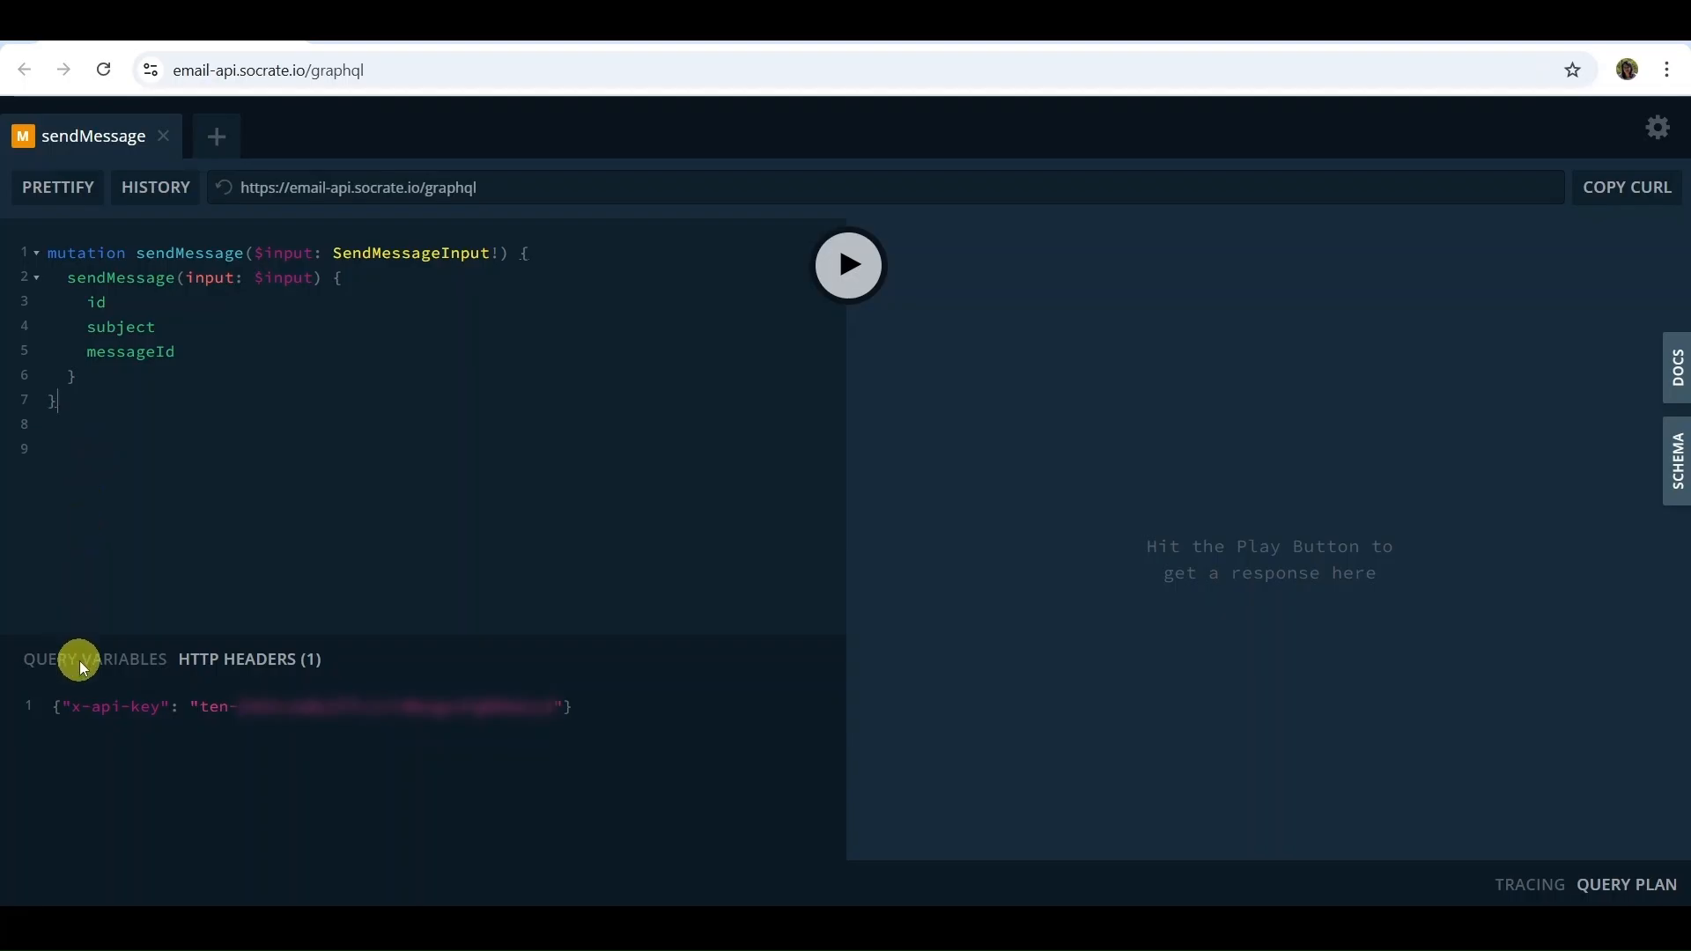
Set the query variables to the recipient's email, subject "Greetings from Socrate Business Services!" and HTML body "Hello, world!", and run the sendMessage mutation
left_click(79, 662)
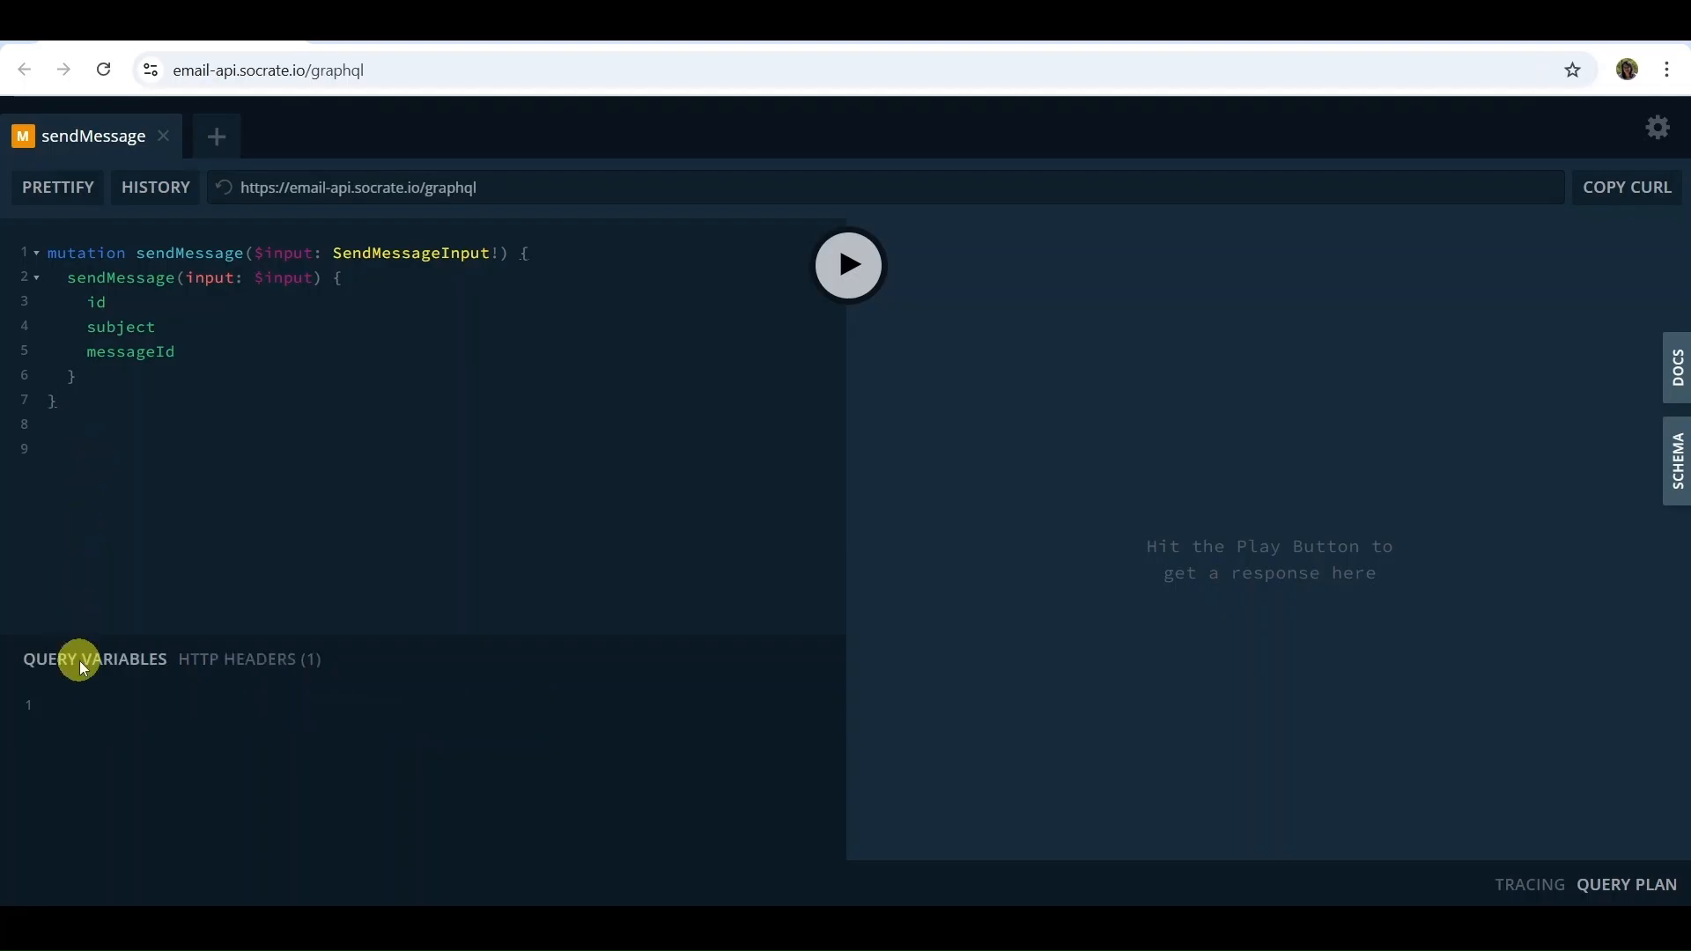
left_click(76, 698)
key("ctrl+v")
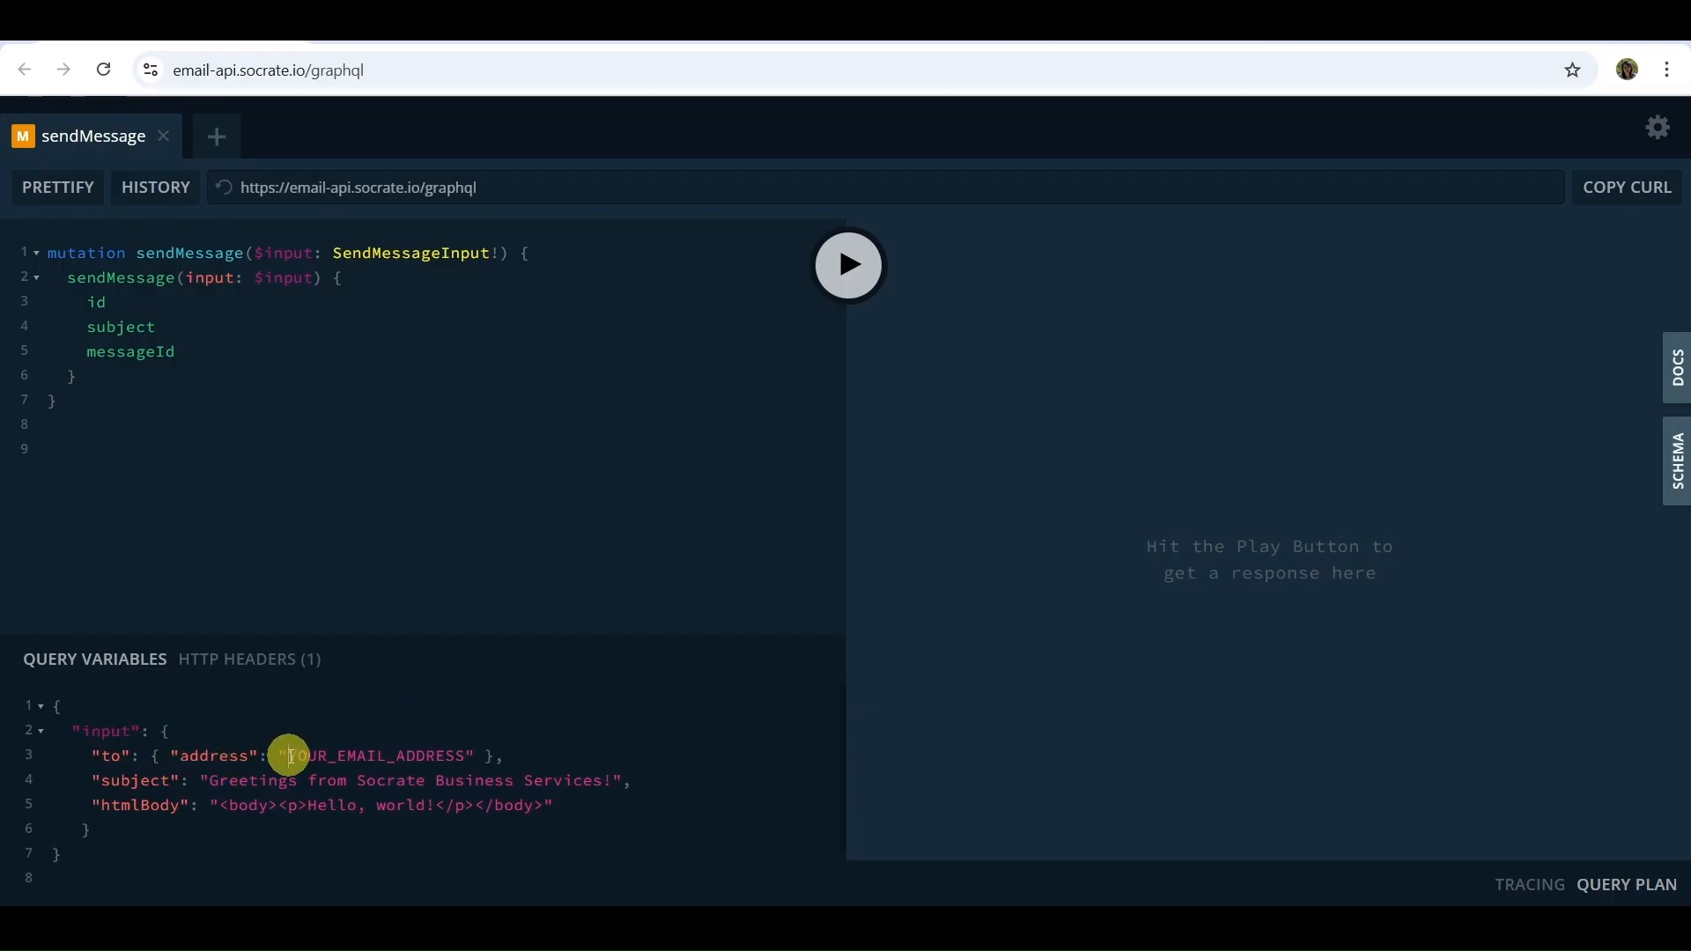
left_click_drag(292, 757, 465, 763)
key("ctrl+v")
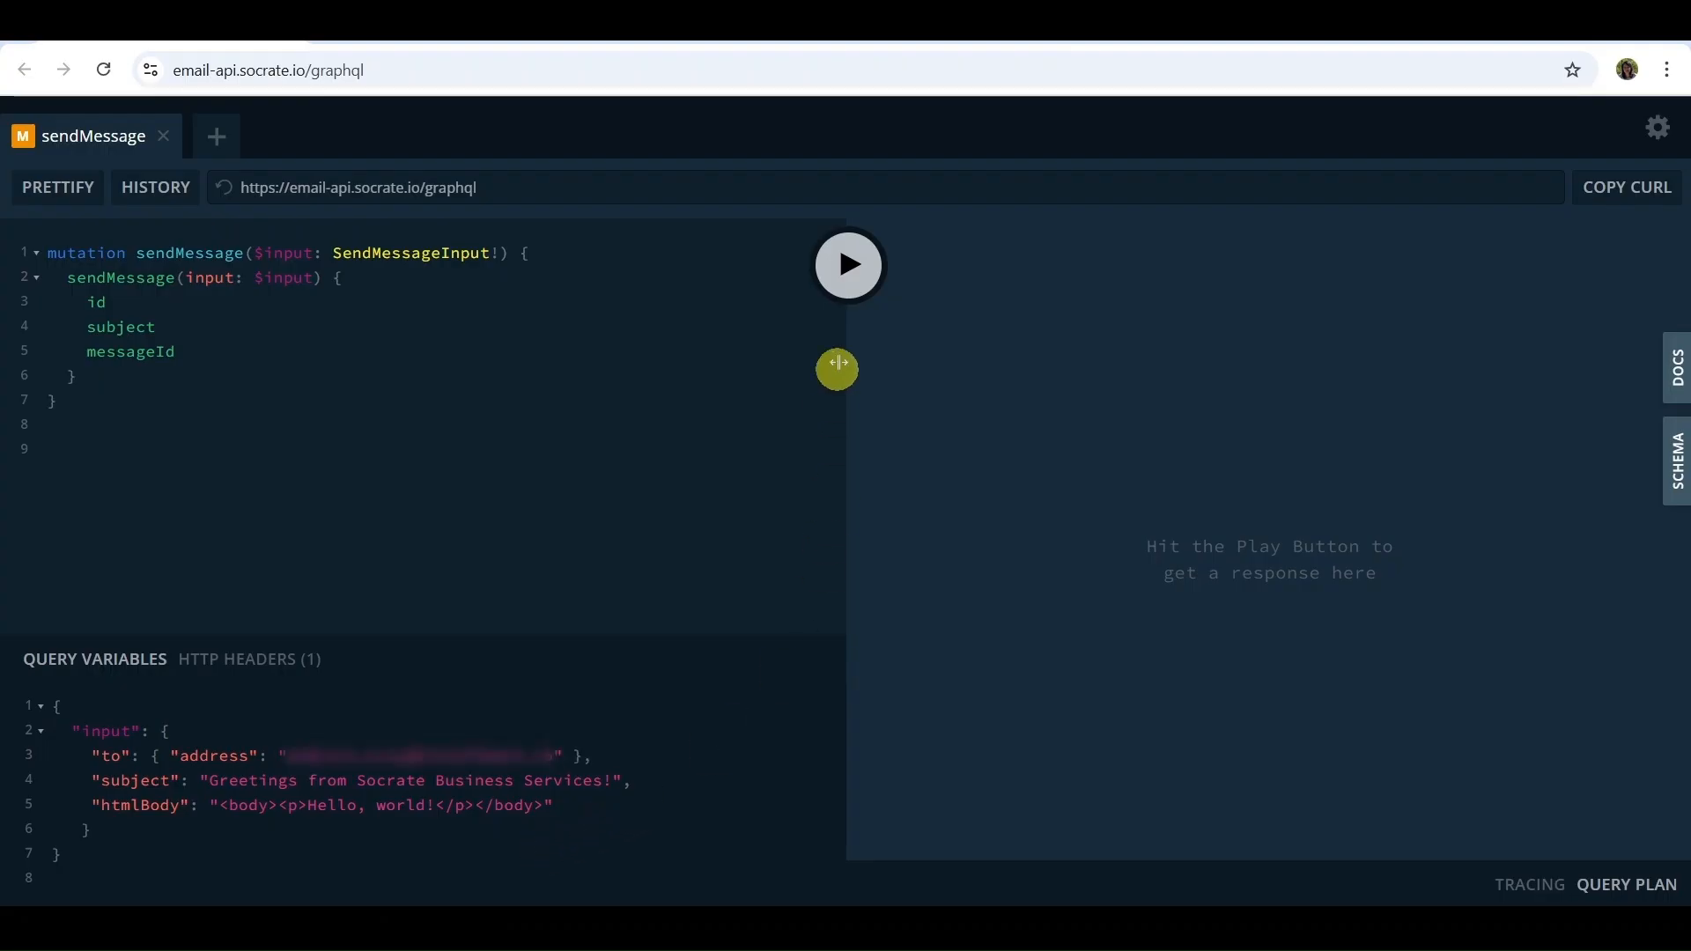
left_click(850, 264)
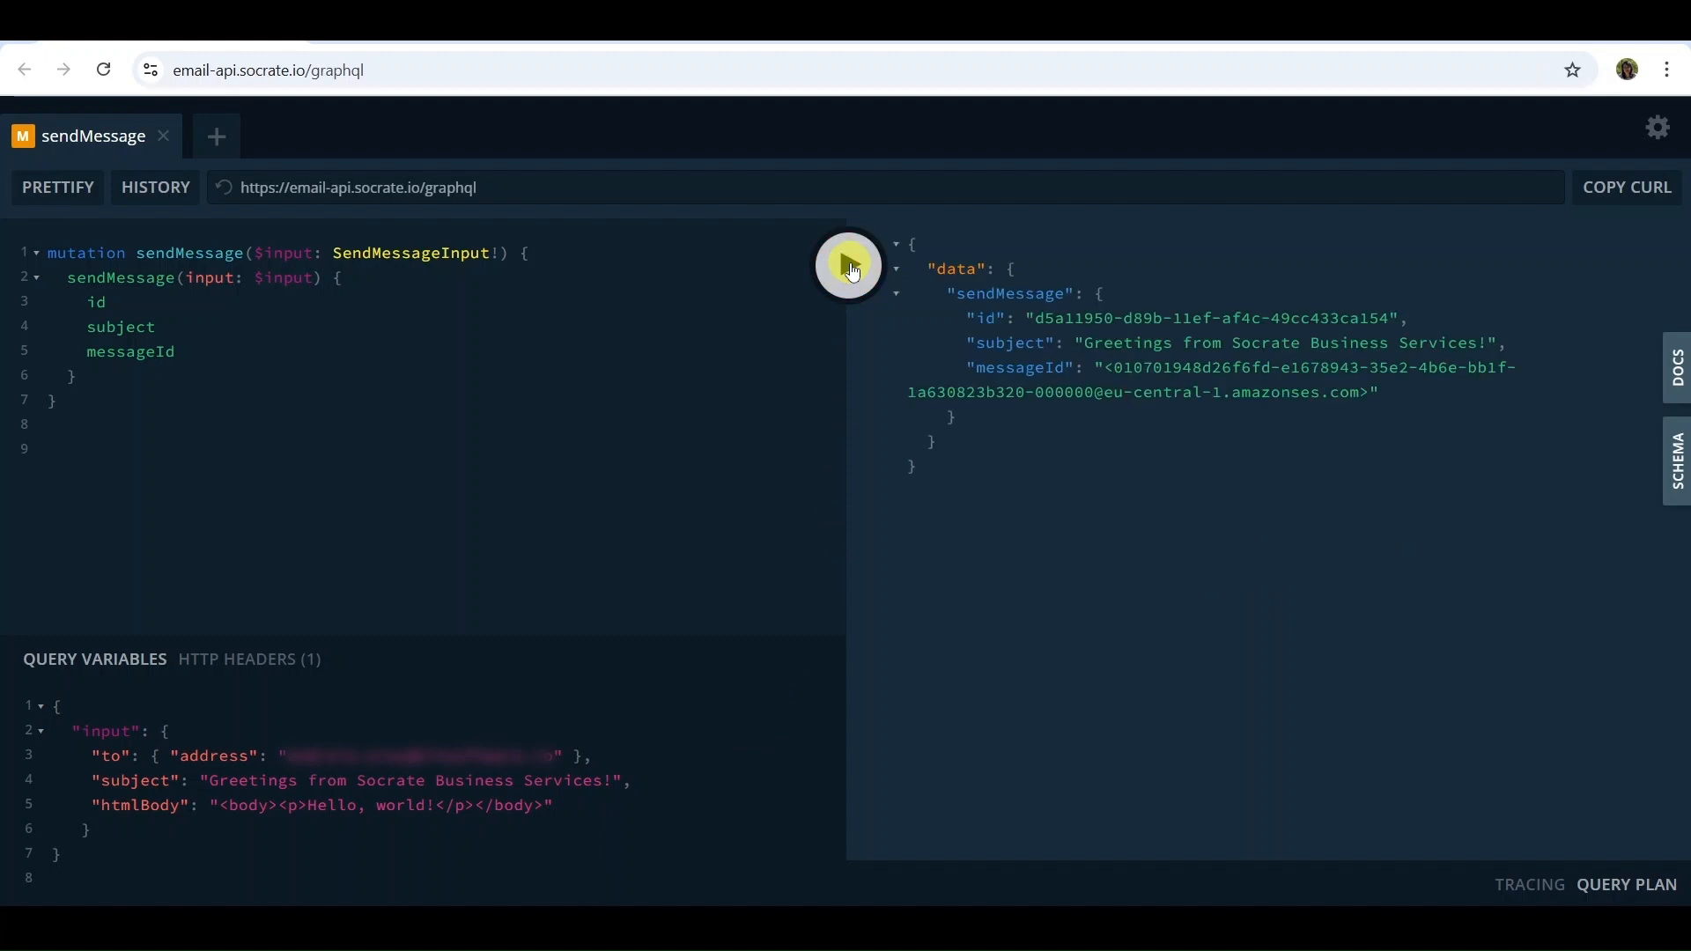